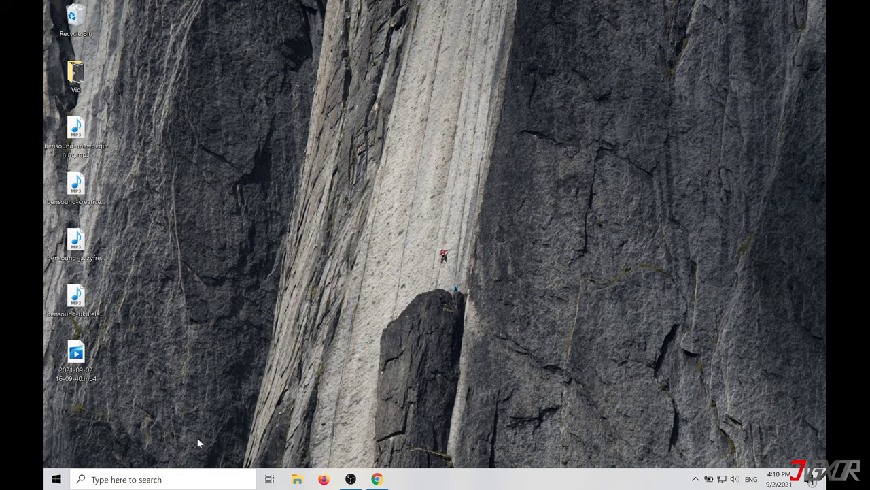
Step: Search the Microsoft Store for iTunes, then close the store
{"action": "left_click", "coordinate": [170, 479]}
{"action": "type", "text": "micro"}
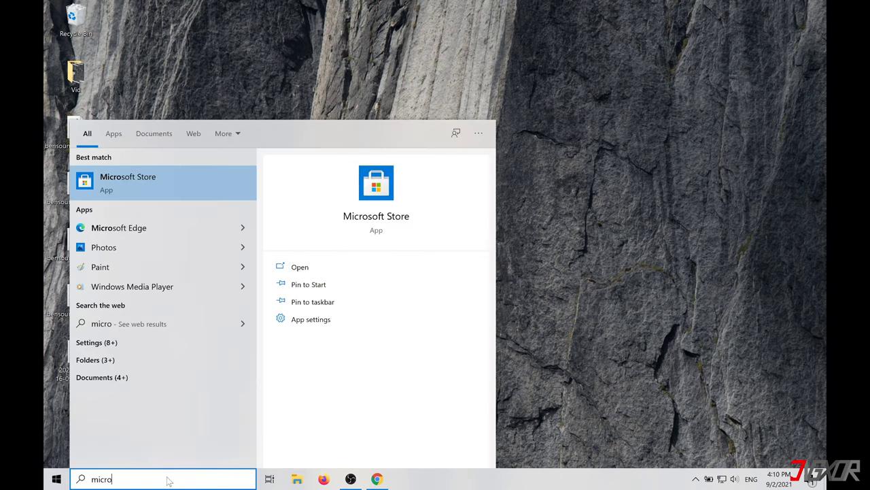
{"action": "left_click", "coordinate": [124, 178]}
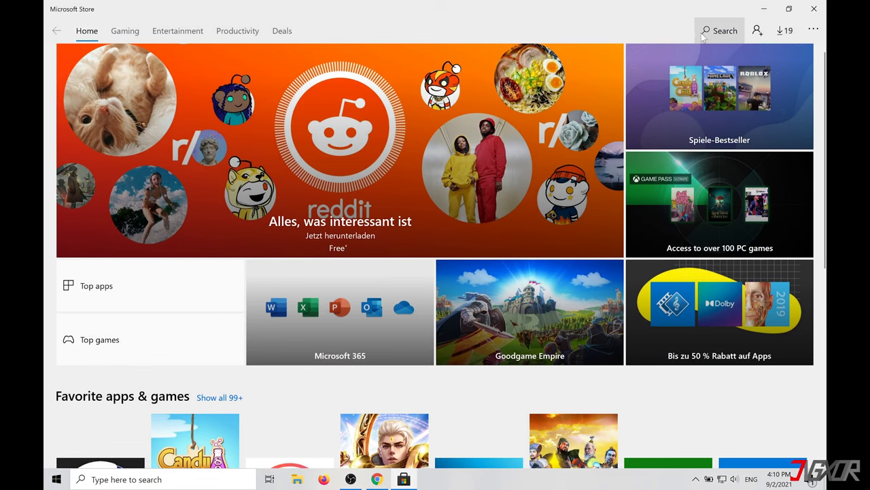
{"action": "left_click", "coordinate": [719, 31]}
{"action": "type", "text": "itunes"}
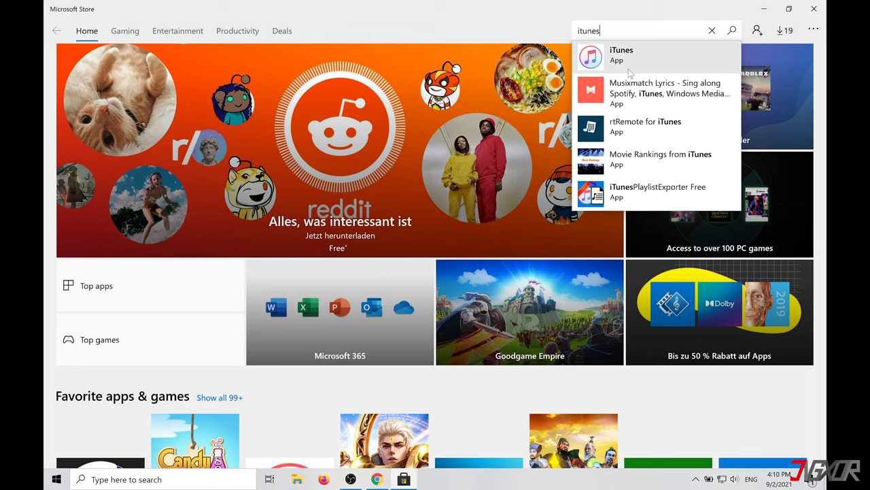
{"action": "left_click", "coordinate": [808, 12]}
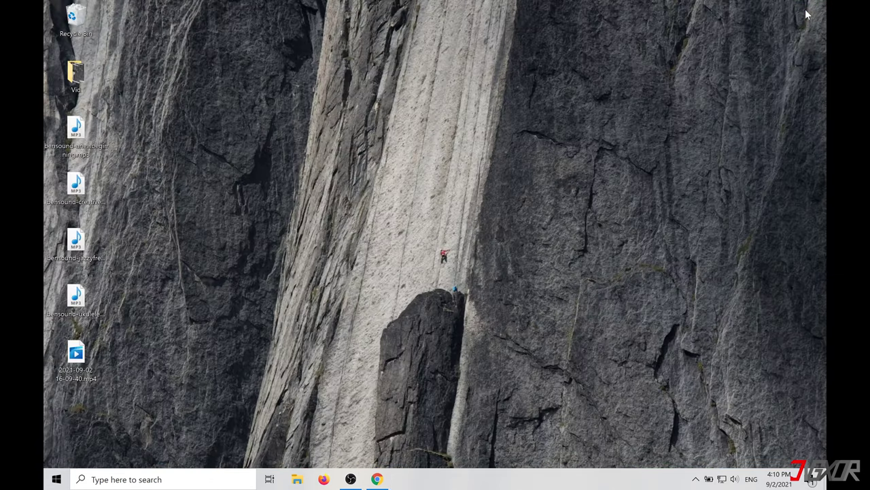
Step: Switch to Chrome and download the 64-bit iTunes installer for Windows from Apple's iTunes page
{"action": "left_click", "coordinate": [388, 480]}
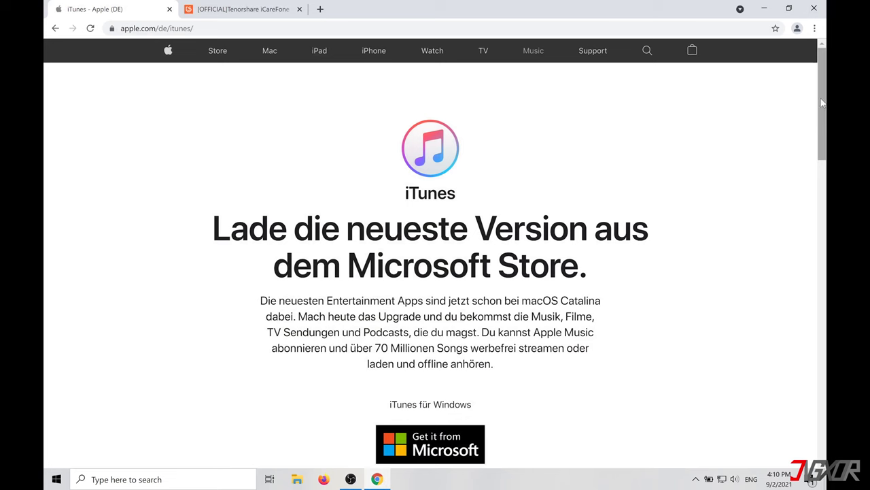
{"action": "left_click_drag", "start_coordinate": [819, 95], "coordinate": [804, 227]}
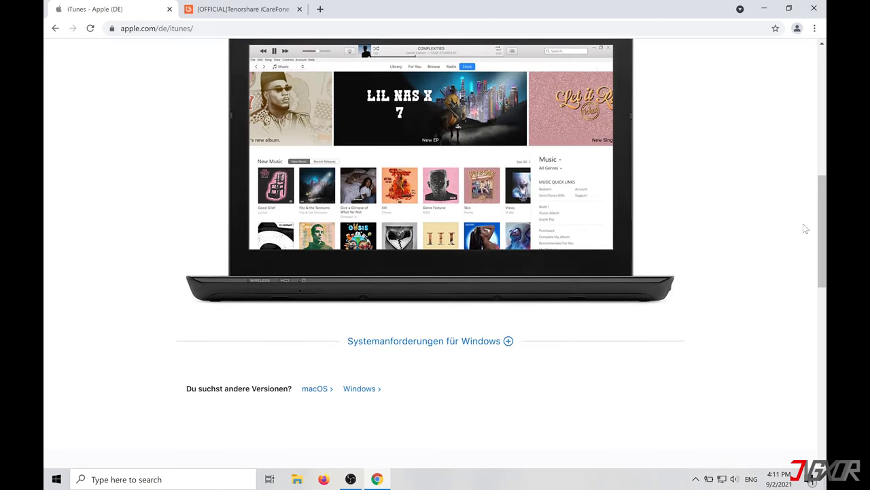
{"action": "left_click", "coordinate": [357, 390]}
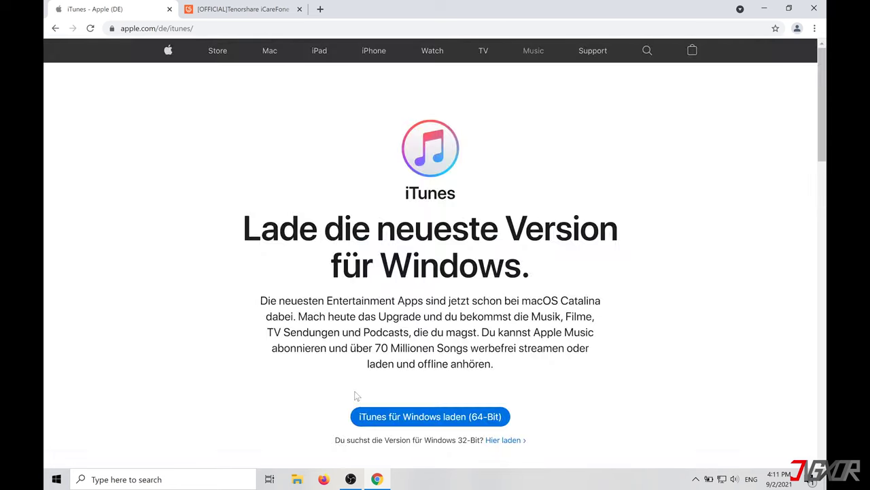
{"action": "left_click", "coordinate": [402, 421]}
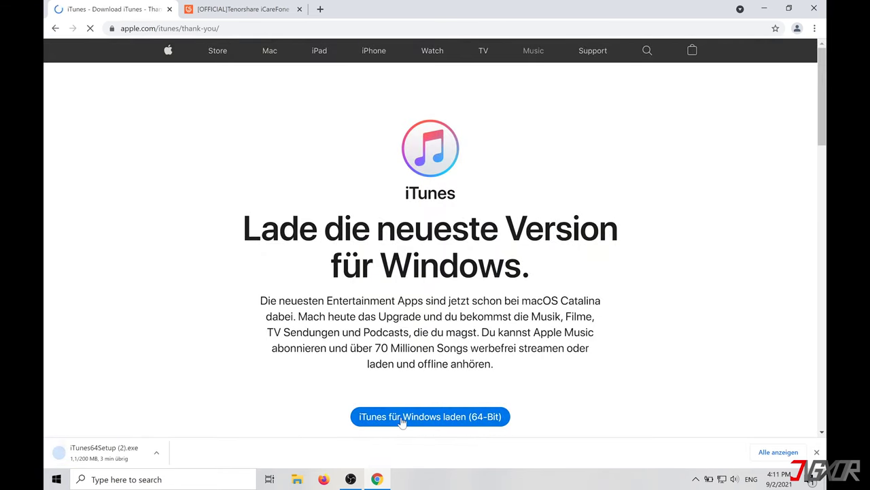
Step: Minimize the browser, install iTunes from the downloaded setup file and launch it when setup finishes
{"action": "left_click", "coordinate": [119, 461]}
{"action": "left_click", "coordinate": [764, 9]}
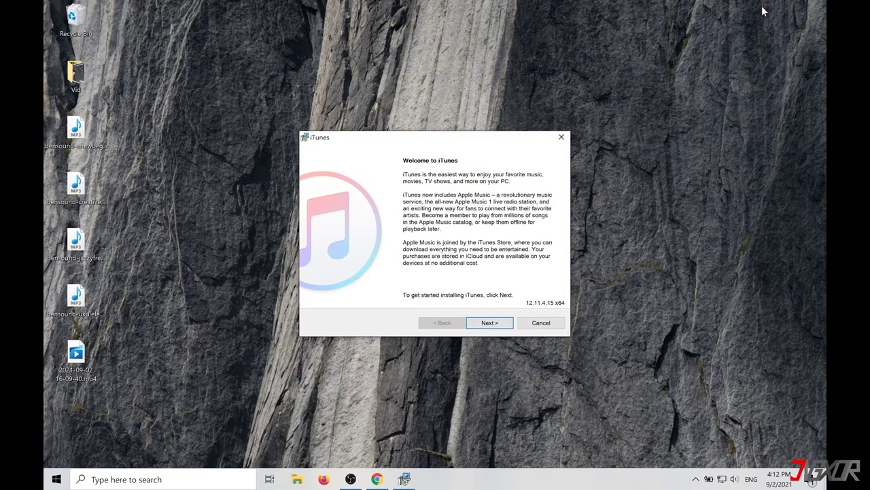
{"action": "left_click", "coordinate": [499, 324]}
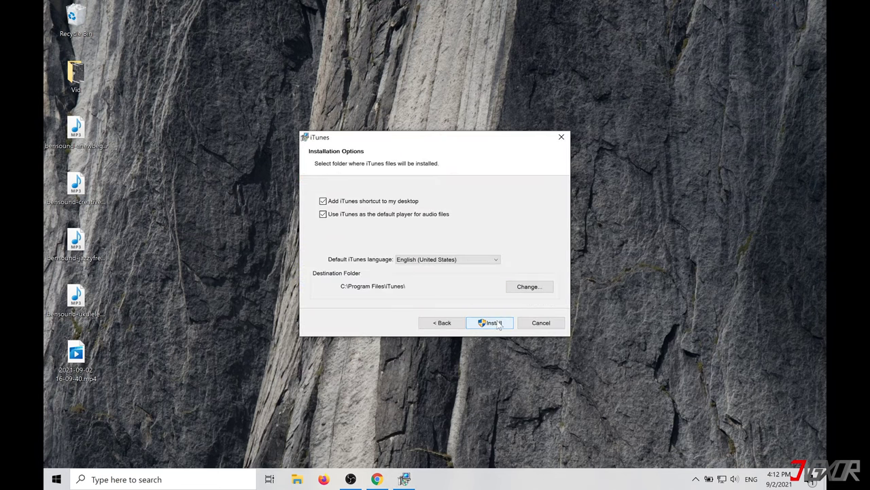
{"action": "left_click", "coordinate": [324, 215]}
{"action": "left_click", "coordinate": [487, 325]}
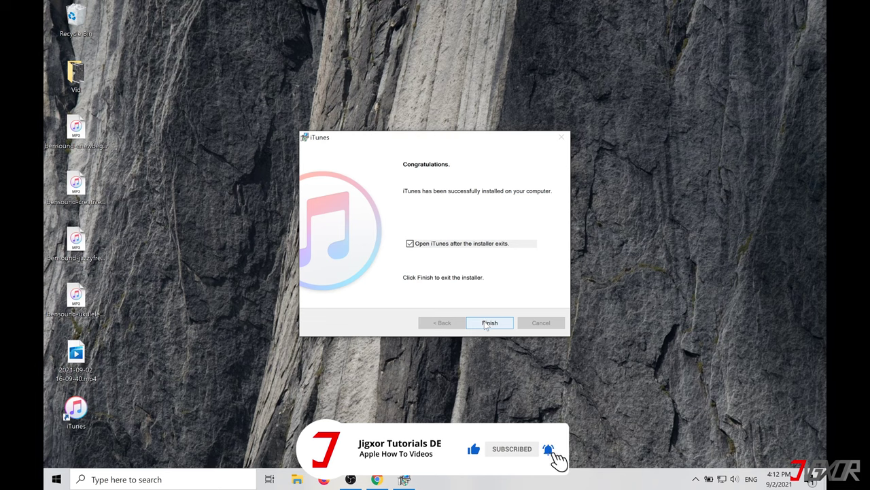
{"action": "left_click", "coordinate": [487, 323]}
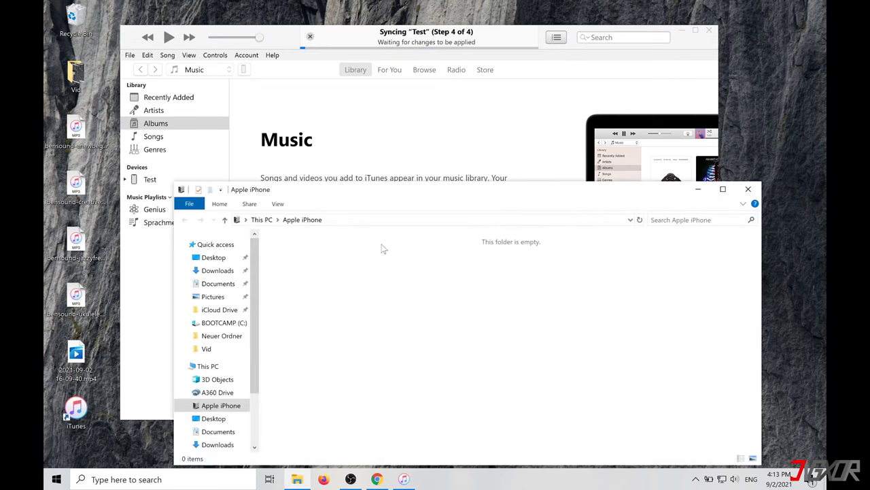
Step: Close the Apple iPhone folder window and show the connected iPhone's summary options in iTunes
{"action": "left_click", "coordinate": [748, 189]}
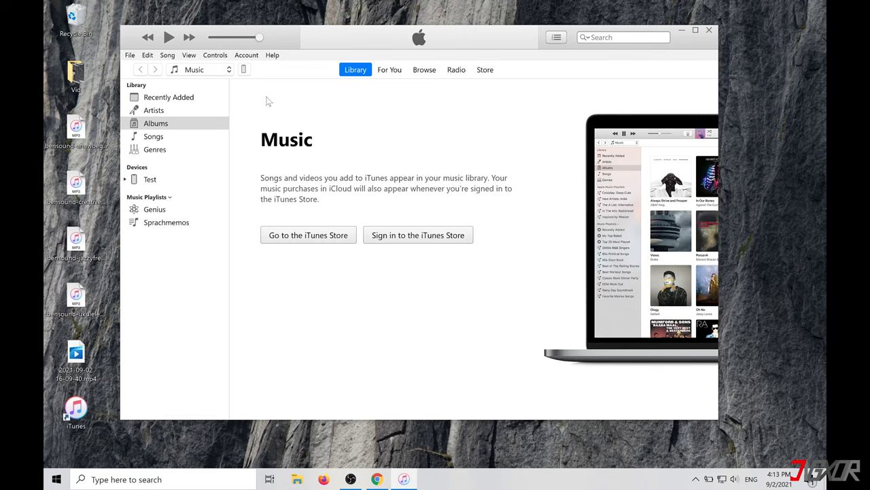
{"action": "left_click", "coordinate": [244, 69]}
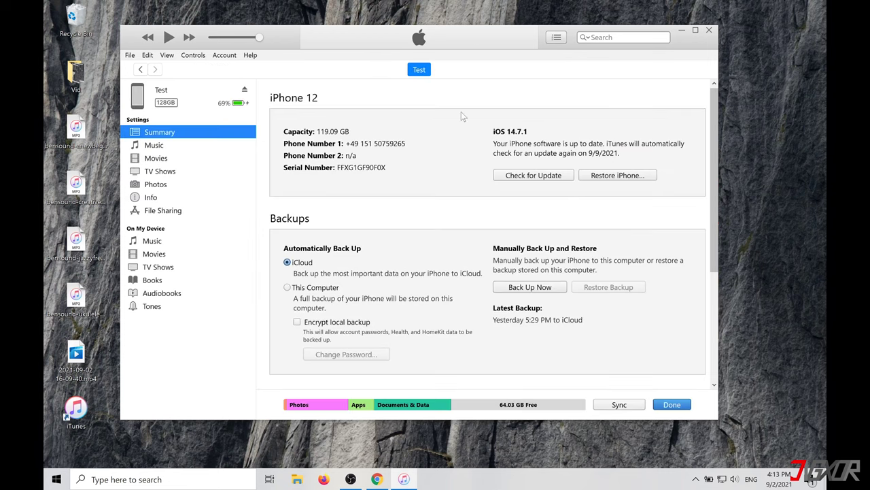
{"action": "left_click_drag", "start_coordinate": [714, 143], "coordinate": [705, 243]}
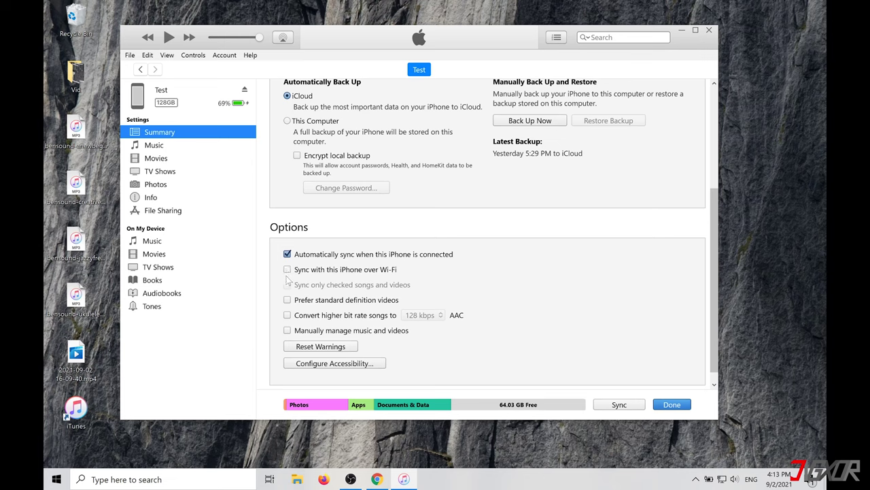
Step: Try converting higher bit rate songs to 256 kbps AAC, then turn the conversion back off
{"action": "left_click", "coordinate": [288, 316]}
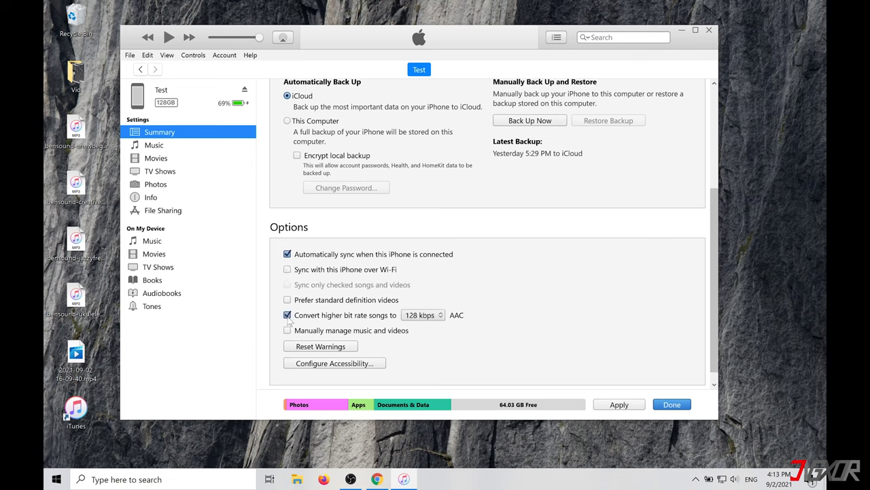
{"action": "double_click", "coordinate": [424, 316]}
{"action": "left_click", "coordinate": [424, 316]}
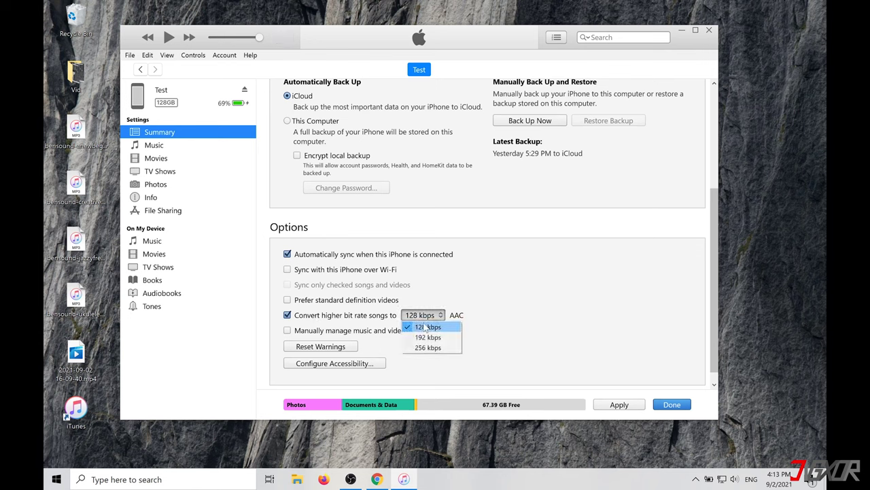
{"action": "left_click", "coordinate": [423, 347]}
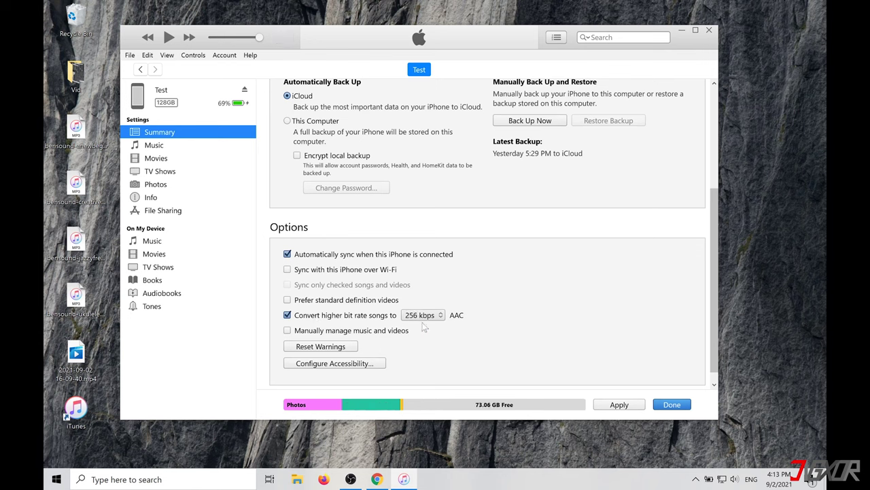
{"action": "left_click", "coordinate": [424, 317]}
{"action": "left_click", "coordinate": [424, 317]}
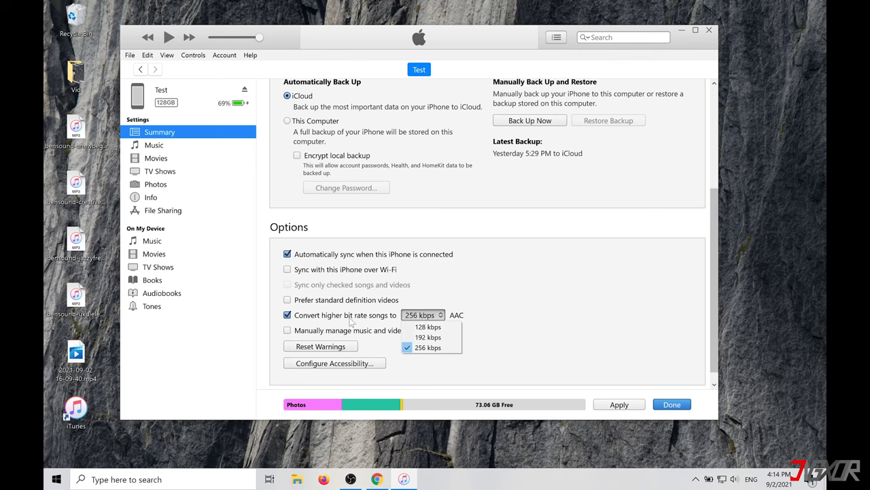
{"action": "left_click", "coordinate": [288, 315]}
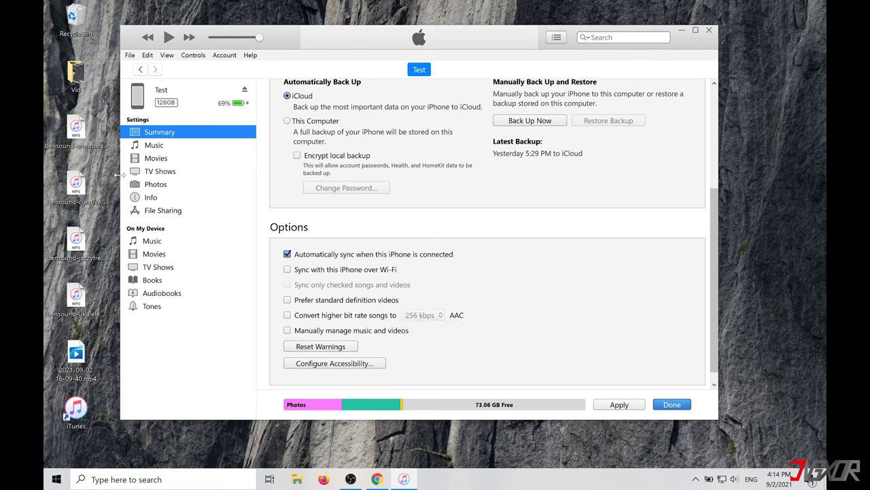
Step: Add the Desktop folder to the iTunes library
{"action": "left_click", "coordinate": [128, 56]}
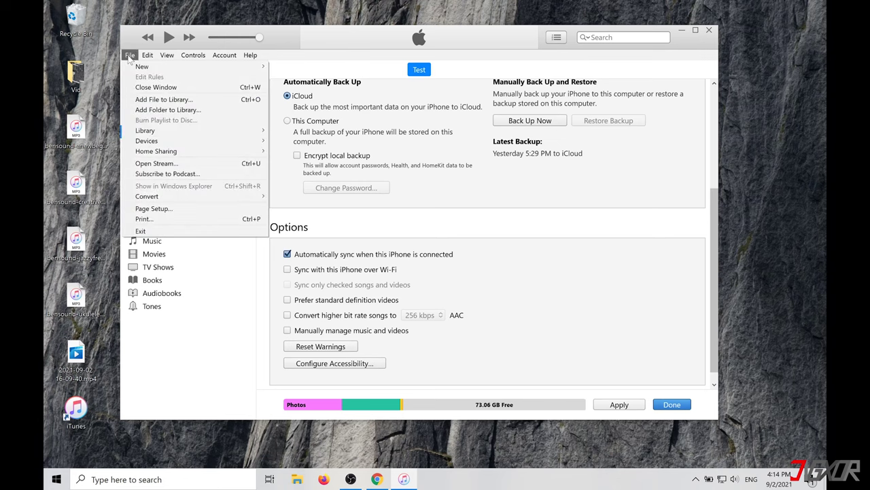
{"action": "left_click", "coordinate": [148, 111]}
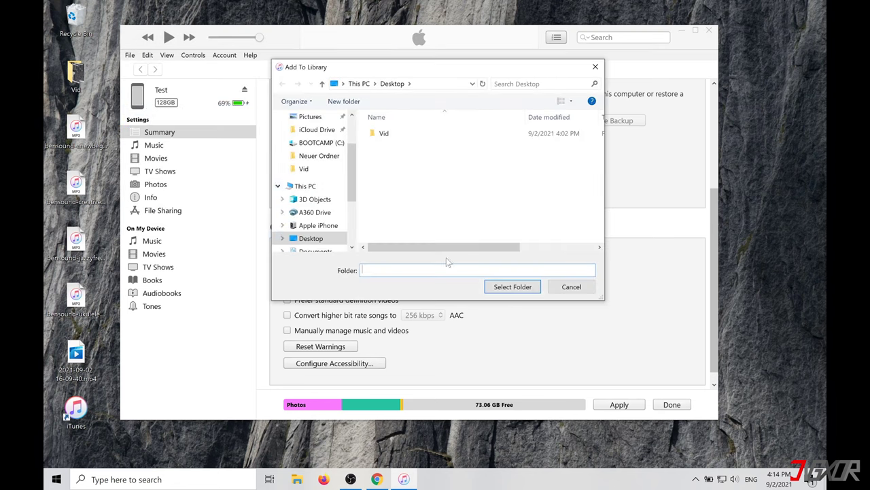
{"action": "left_click", "coordinate": [495, 287]}
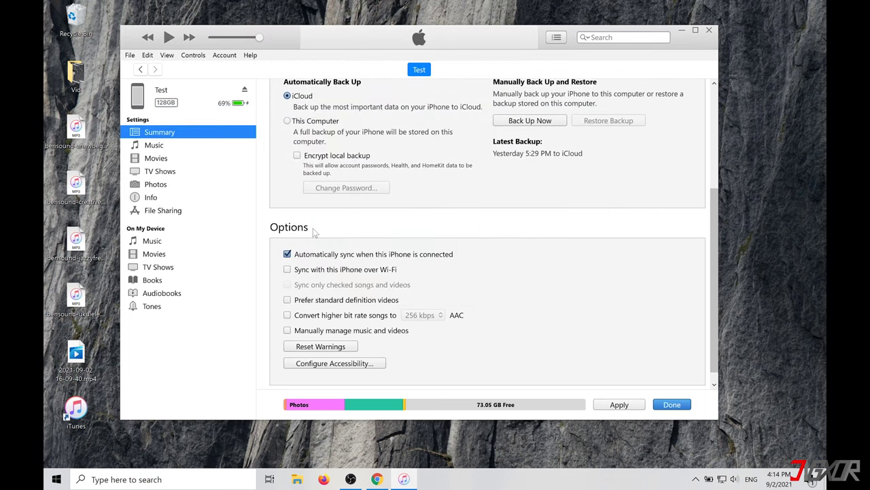
Step: Set the iPhone's music sync to the entire music library, apply it, finish the device settings and close iTunes
{"action": "left_click", "coordinate": [155, 147]}
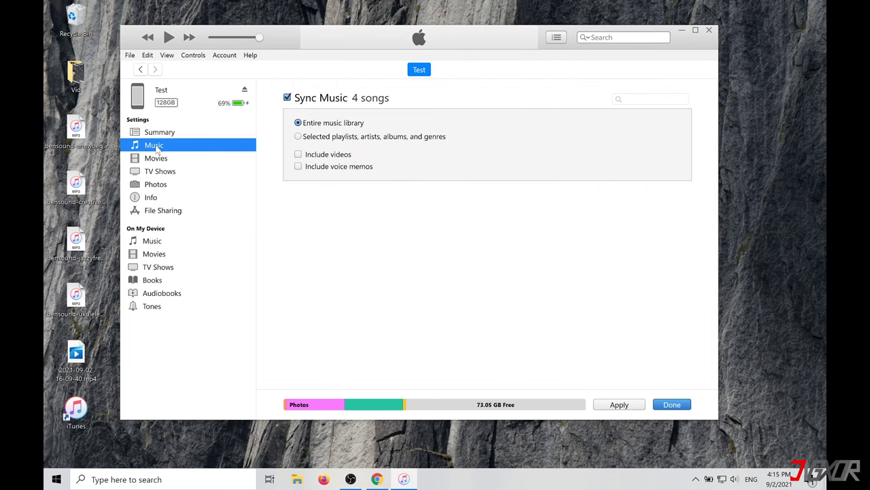
{"action": "left_click", "coordinate": [297, 136]}
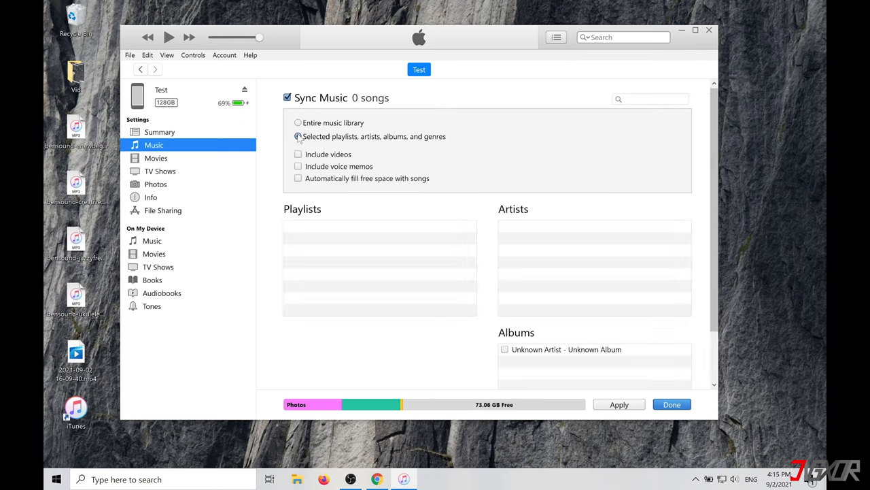
{"action": "left_click", "coordinate": [299, 125]}
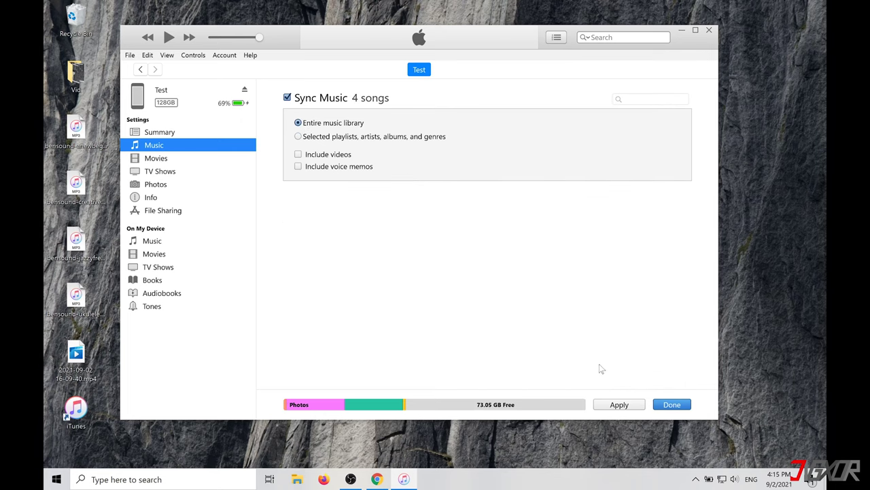
{"action": "left_click", "coordinate": [610, 405]}
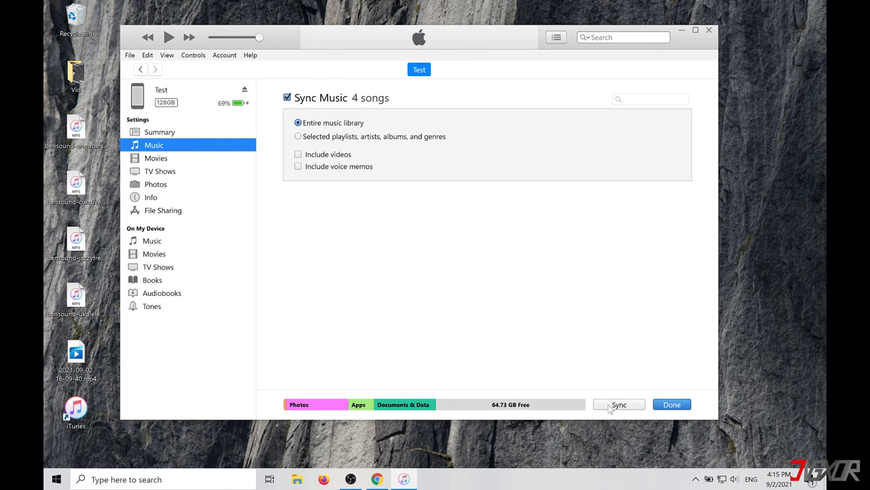
{"action": "left_click", "coordinate": [666, 405]}
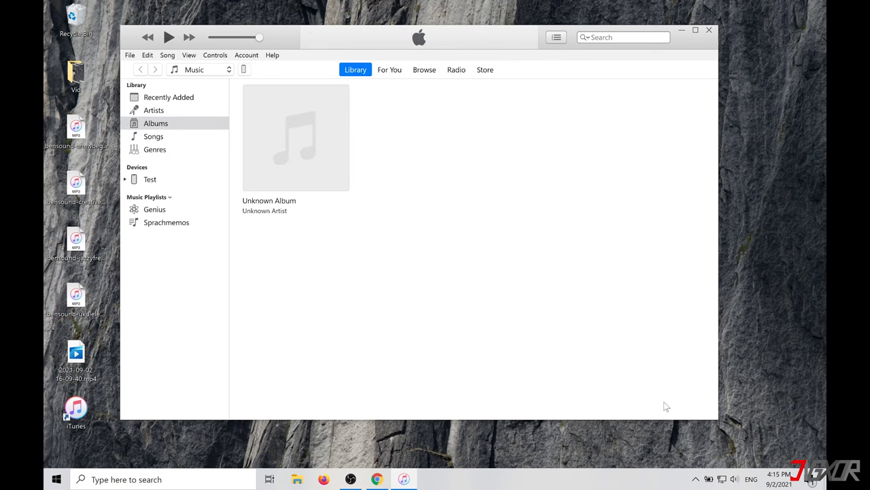
{"action": "left_click", "coordinate": [708, 30]}
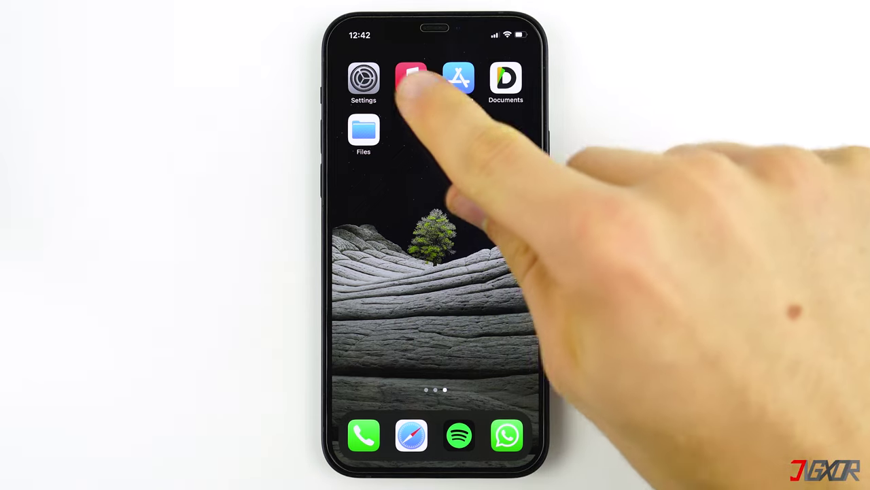
Step: Play bensound-creativeminds from the Music app's song list on the iPhone, pause it and return to the home screen
{"action": "left_click", "coordinate": [410, 79]}
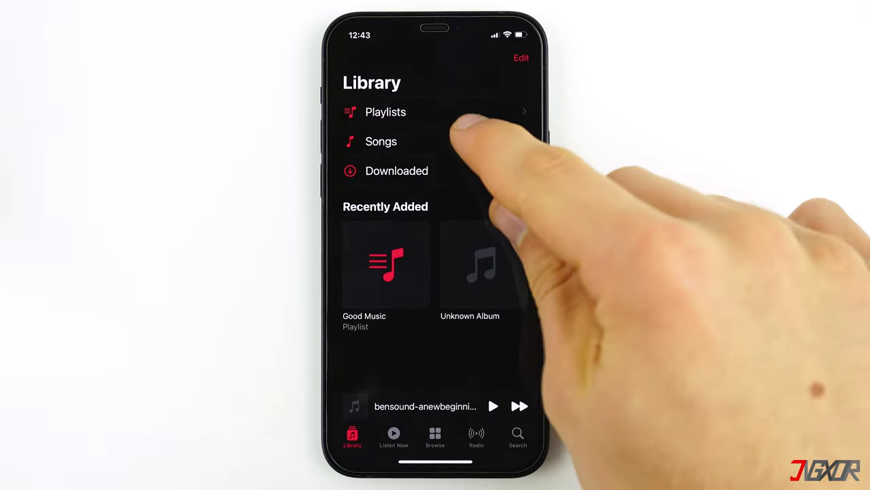
{"action": "left_click", "coordinate": [455, 141]}
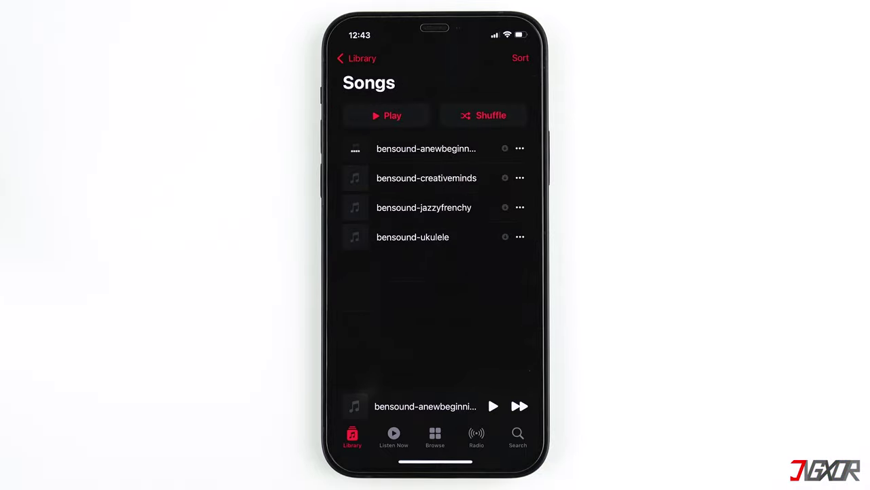
{"action": "left_click", "coordinate": [426, 178]}
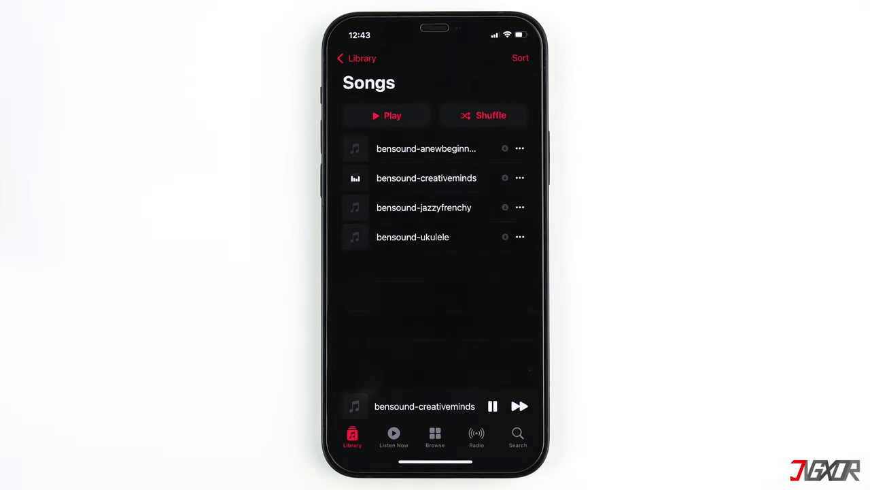
{"action": "left_click", "coordinate": [492, 406]}
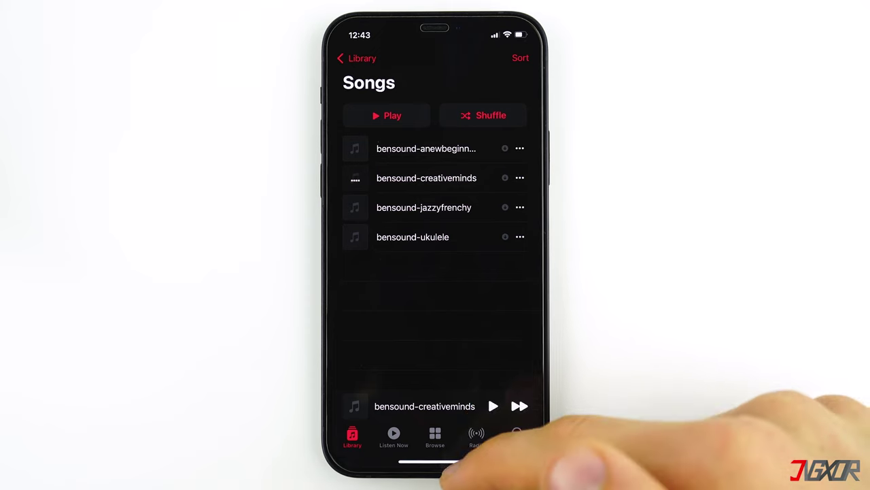
{"action": "left_click_drag", "start_coordinate": [436, 461], "coordinate": [435, 285]}
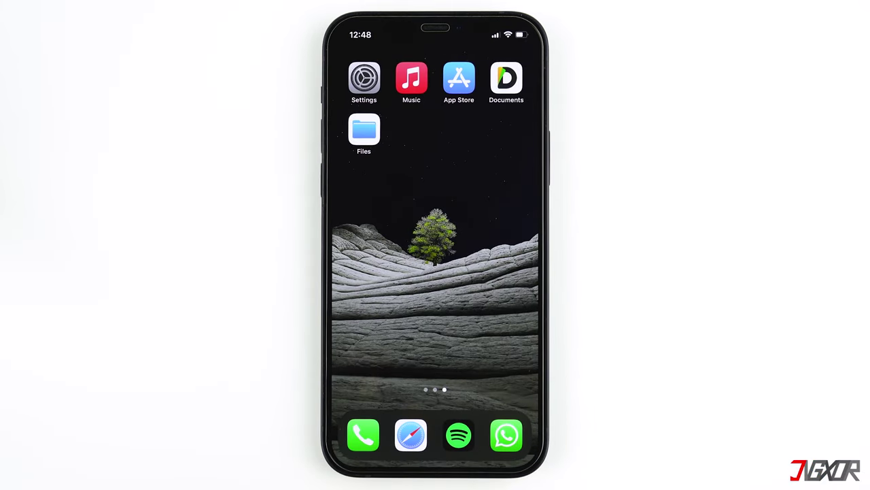
Step: Open the App Store page of Documents – File Manager, Player and look over its details and preview
{"action": "left_click", "coordinate": [459, 79]}
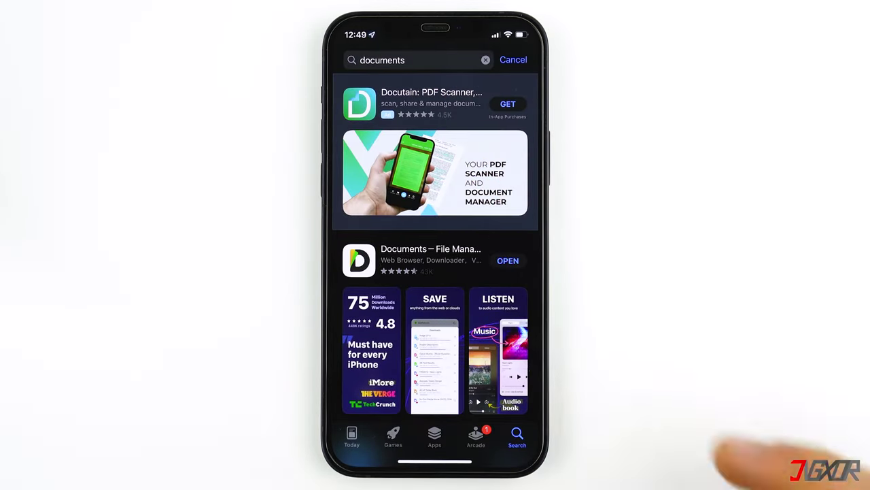
{"action": "left_click", "coordinate": [435, 258]}
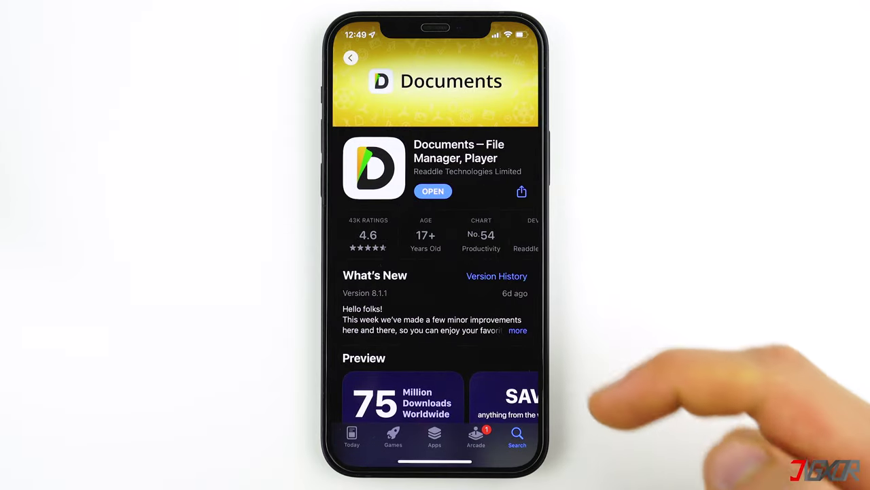
{"action": "scroll", "coordinate": [524, 285], "scroll_direction": "down", "scroll_amount": 4}
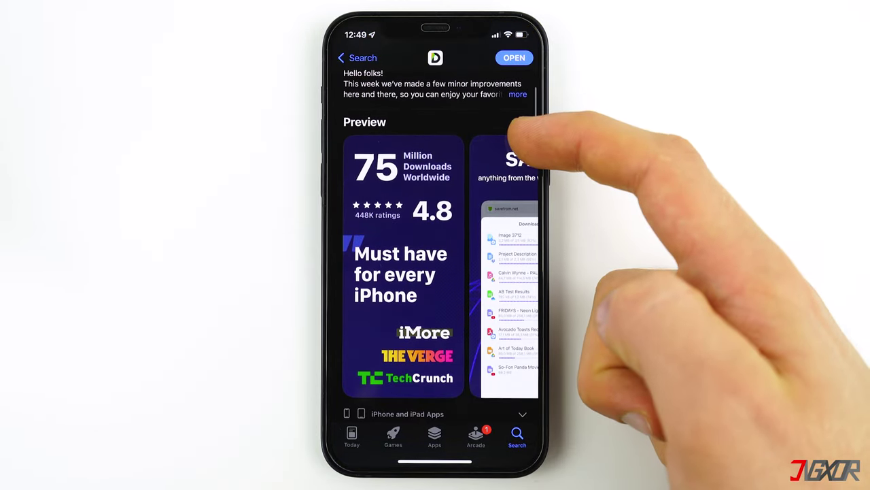
{"action": "scroll", "coordinate": [527, 204], "scroll_direction": "up", "scroll_amount": 5}
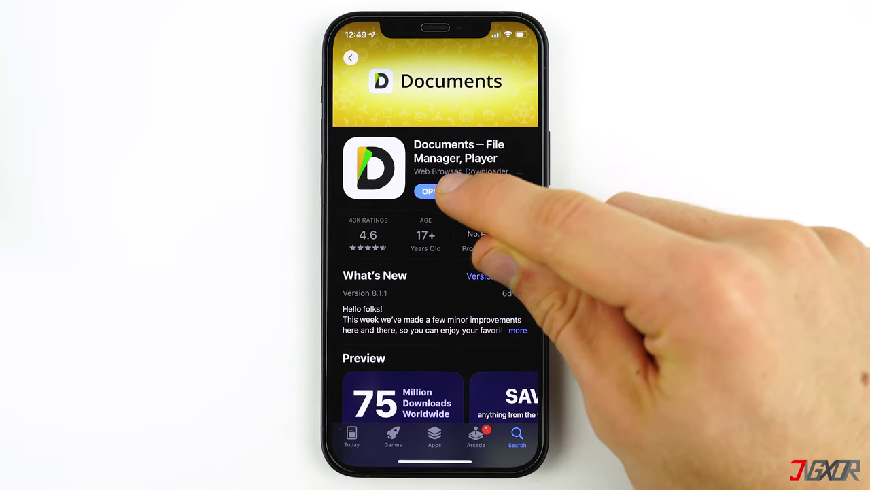
Step: Launch Documents from the home screen and allow it to connect to devices on the local network
{"action": "left_click_drag", "start_coordinate": [476, 457], "coordinate": [493, 306]}
{"action": "left_click", "coordinate": [515, 73]}
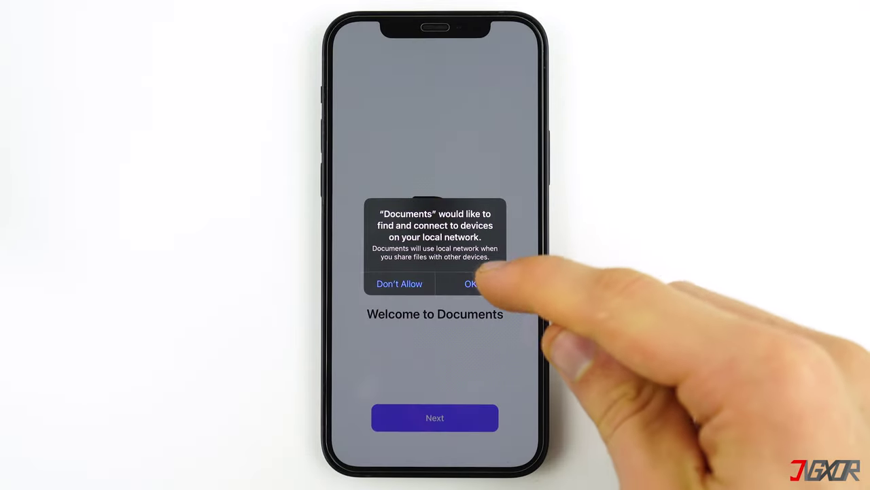
{"action": "left_click", "coordinate": [470, 283]}
Step: Go through the Documents welcome screens and dismiss the subscription offer without subscribing
{"action": "left_click", "coordinate": [476, 417]}
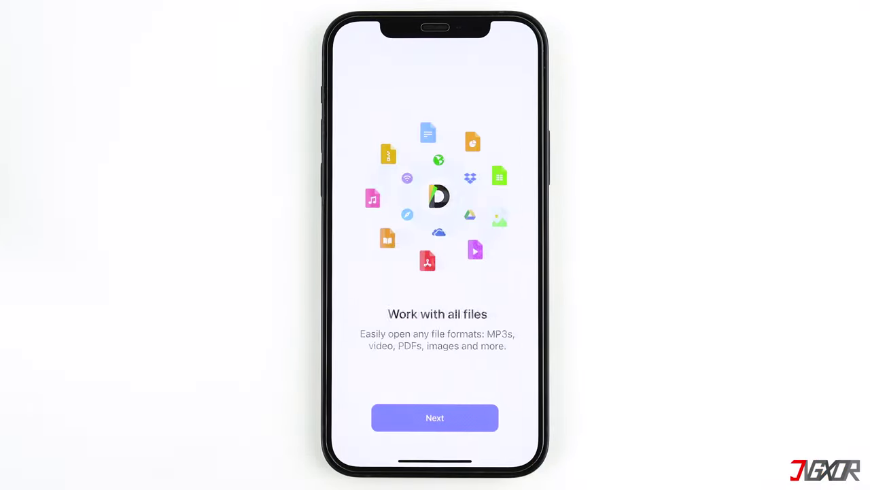
{"action": "left_click", "coordinate": [476, 416]}
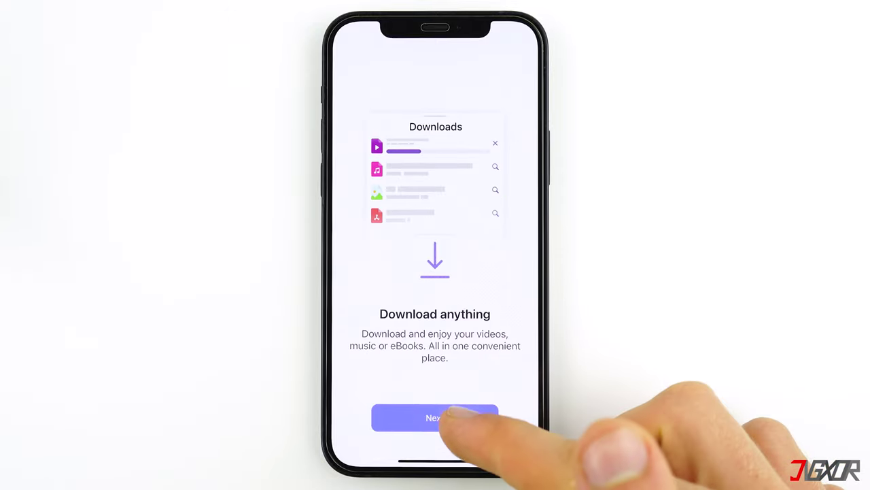
{"action": "left_click", "coordinate": [452, 417]}
{"action": "left_click", "coordinate": [445, 413]}
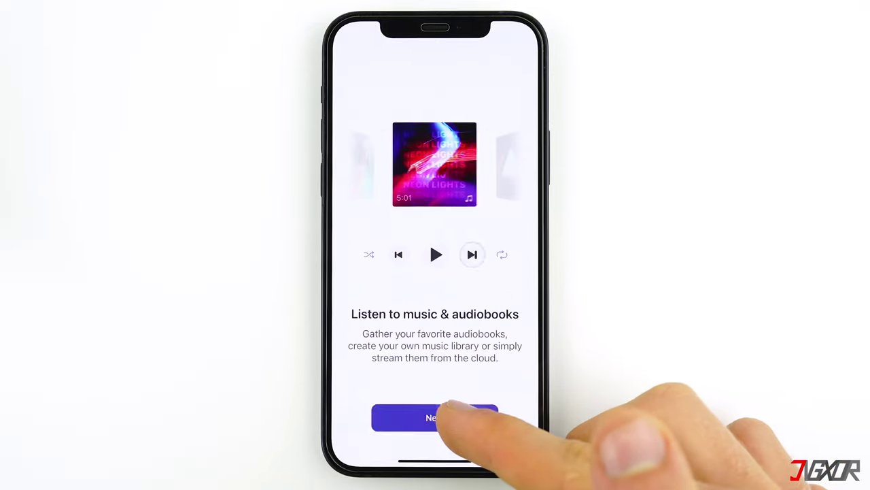
{"action": "left_click", "coordinate": [453, 416]}
{"action": "left_click", "coordinate": [452, 416]}
{"action": "left_click", "coordinate": [452, 416]}
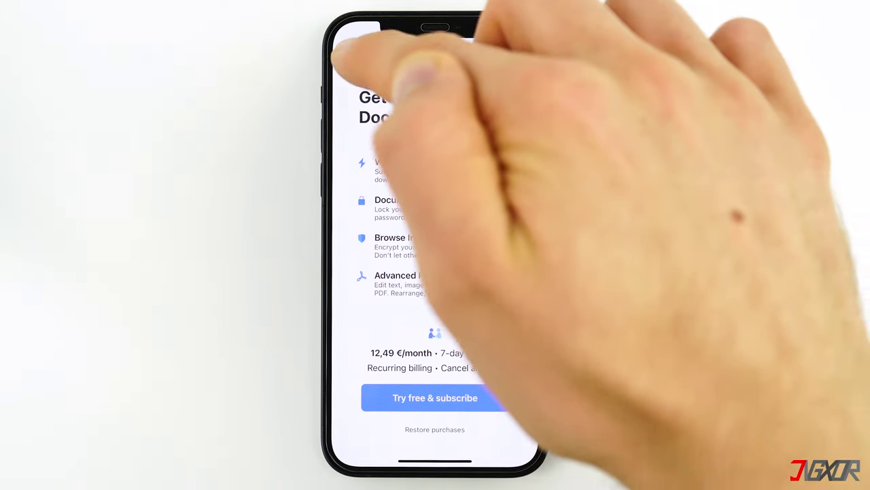
{"action": "left_click", "coordinate": [348, 54]}
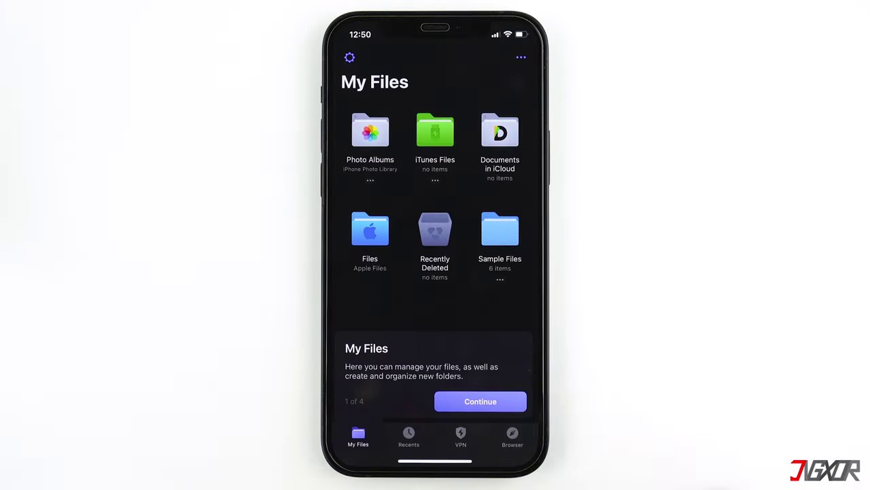
Step: Finish the My Files introduction tips and start an import from a computer
{"action": "left_click", "coordinate": [490, 401]}
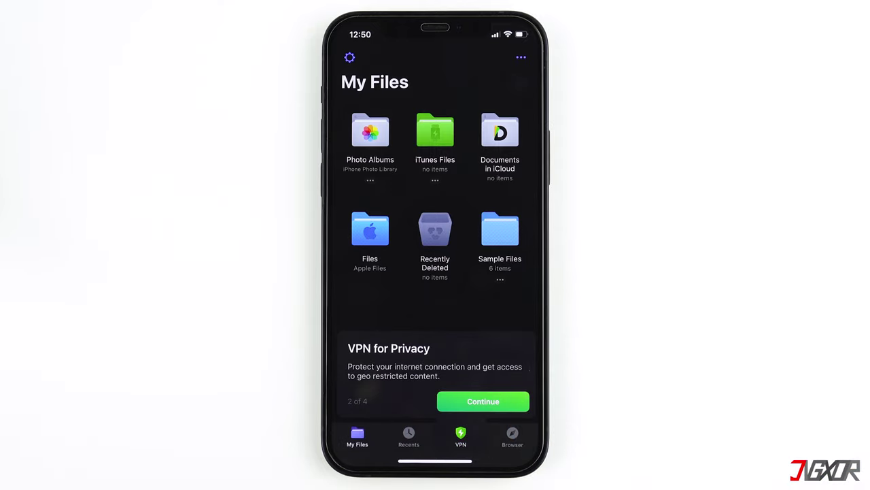
{"action": "left_click", "coordinate": [476, 400]}
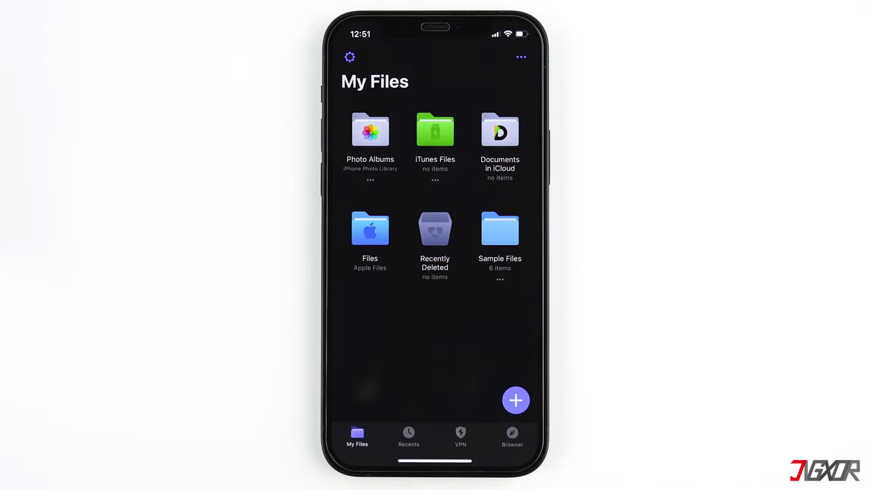
{"action": "left_click", "coordinate": [516, 399]}
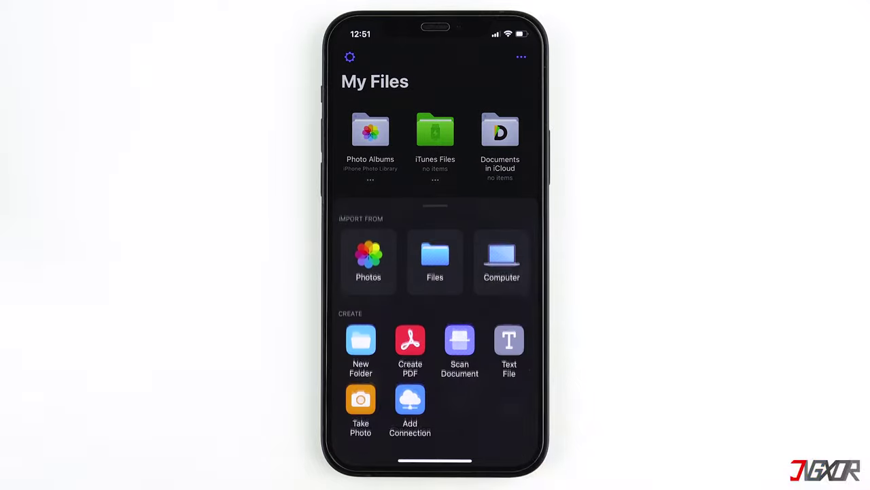
{"action": "left_click", "coordinate": [502, 259]}
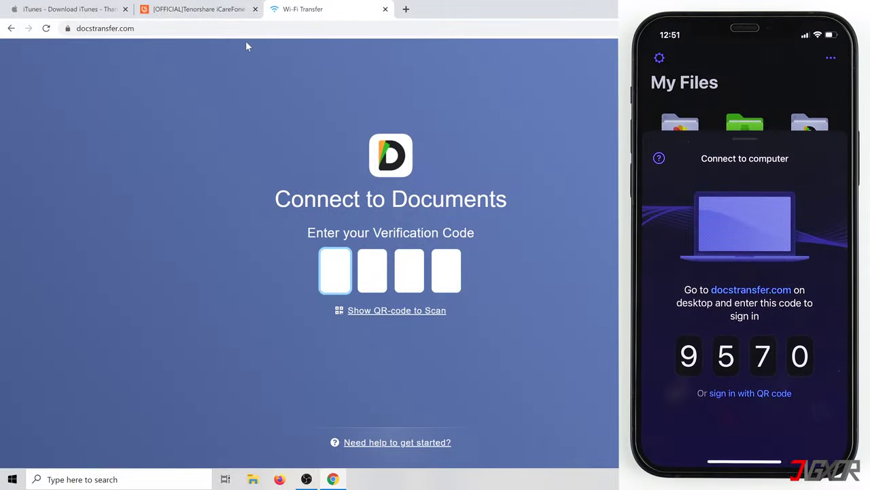
Step: Connect the PC to Documents at docstransfer.com by entering the verification code shown on the iPhone
{"action": "left_click", "coordinate": [245, 29]}
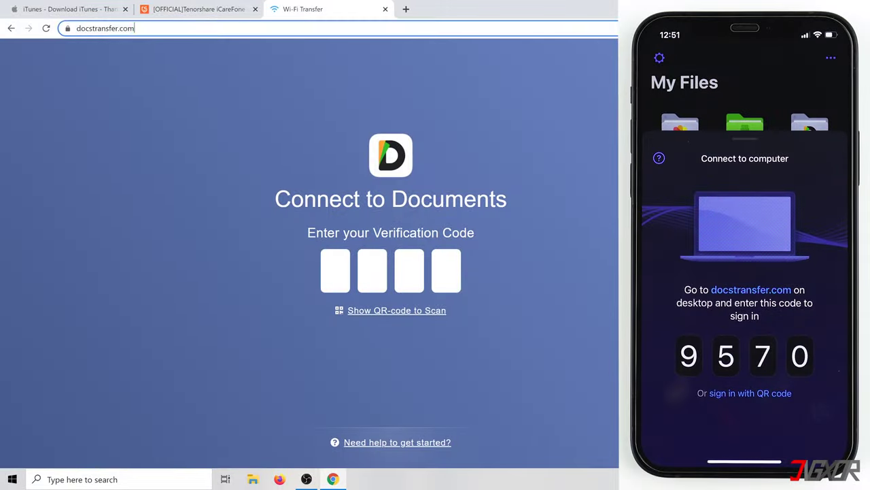
{"action": "left_click", "coordinate": [227, 89]}
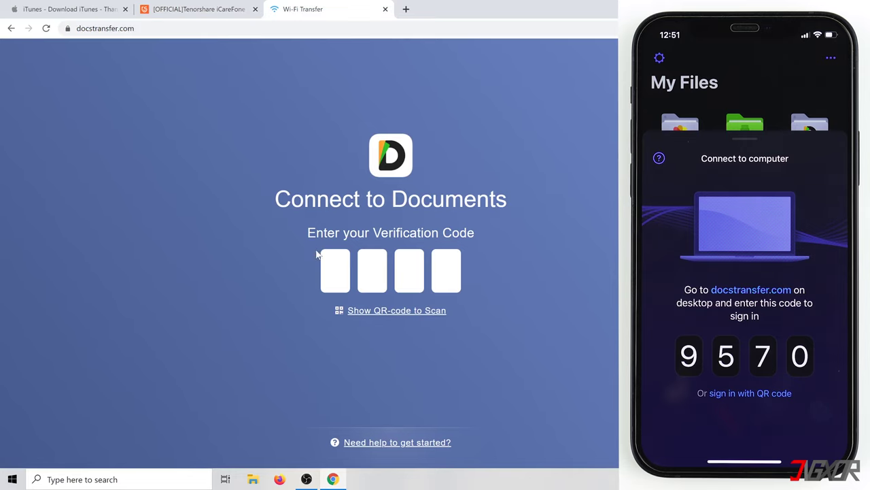
{"action": "type", "text": "9570"}
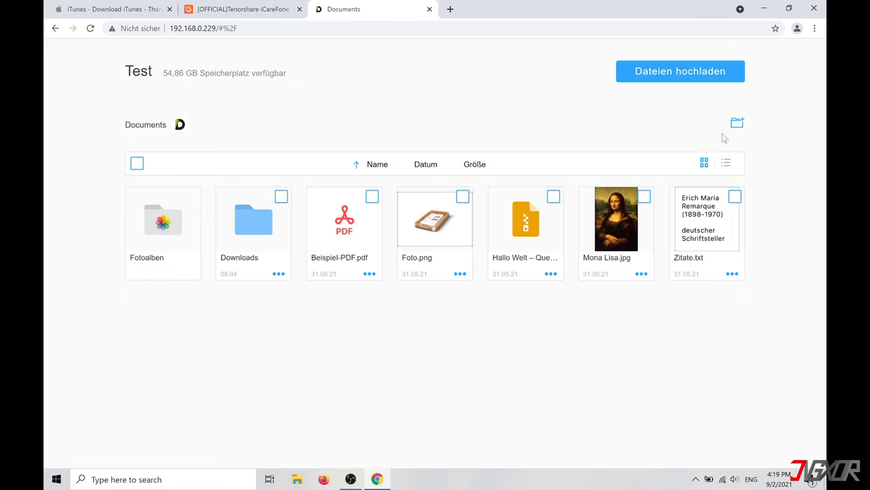
Step: Create a folder named Music in the Documents web view and open it
{"action": "left_click", "coordinate": [736, 123]}
{"action": "type", "text": "Music"}
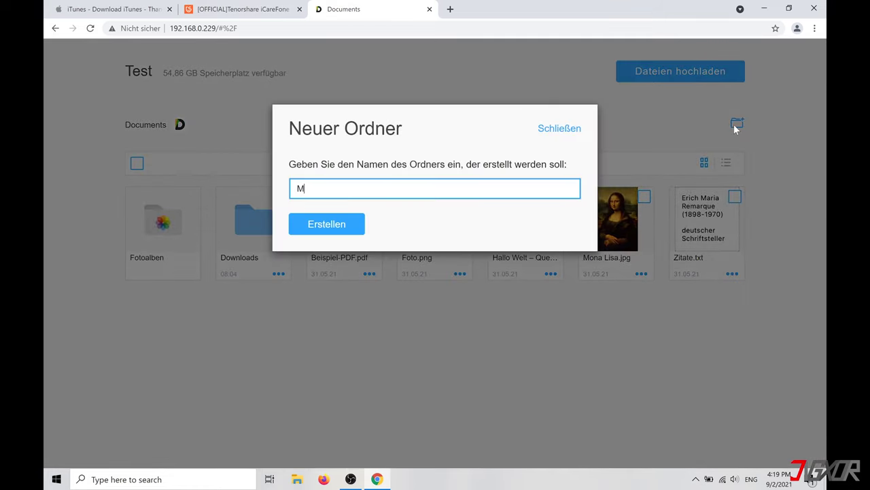
{"action": "left_click", "coordinate": [361, 226]}
{"action": "left_click", "coordinate": [347, 228]}
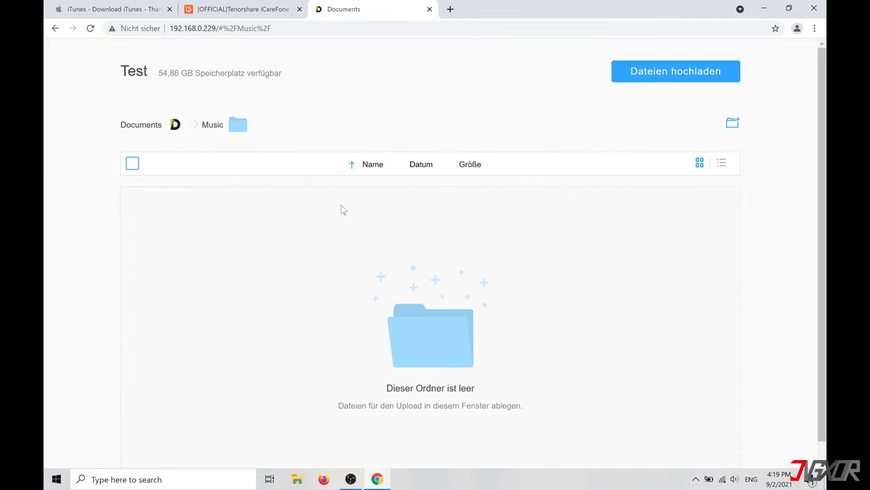
Step: Upload the four bensound MP3 files from the Desktop to the Music folder and download bensound-ukulele.mp3 to the PC
{"action": "left_click", "coordinate": [637, 84]}
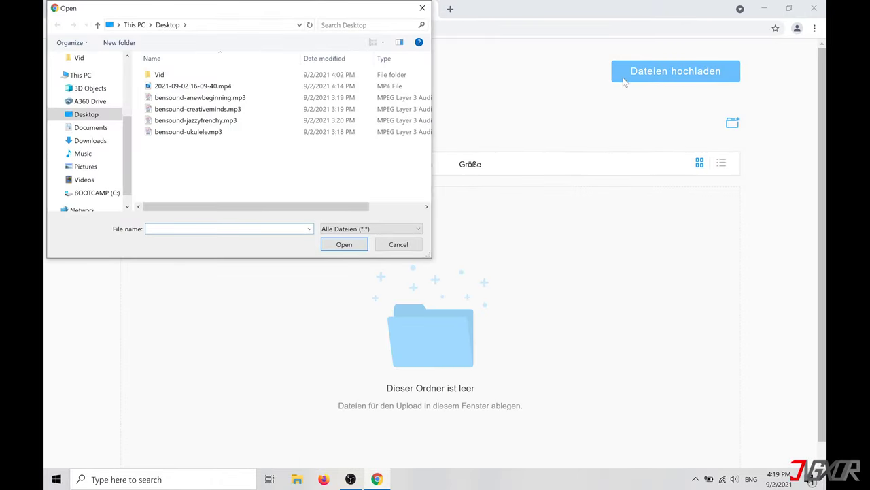
{"action": "left_click_drag", "start_coordinate": [257, 153], "coordinate": [227, 102]}
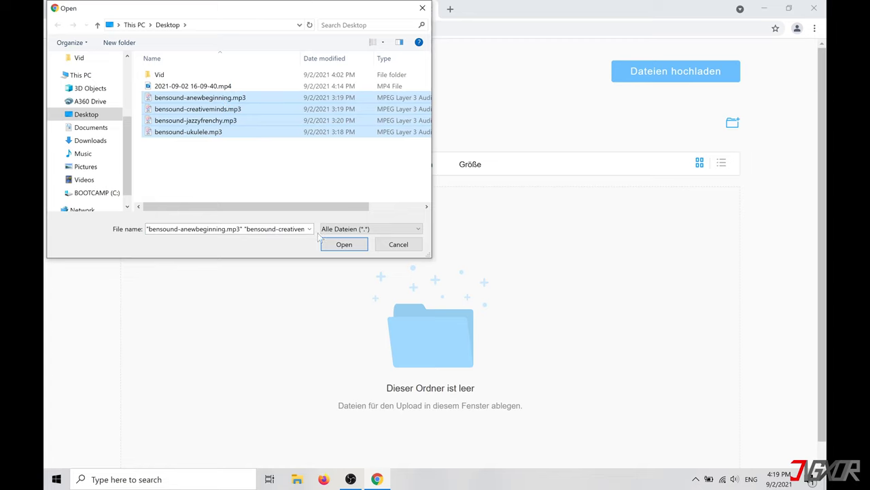
{"action": "left_click", "coordinate": [344, 244]}
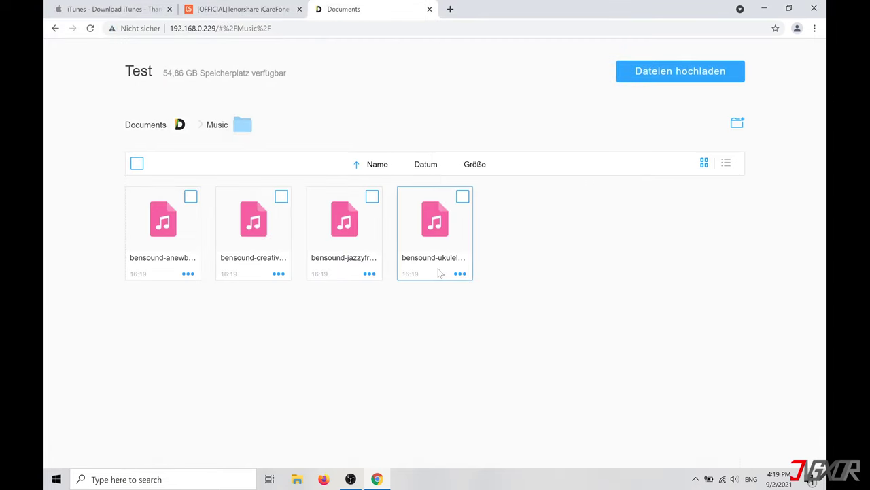
{"action": "left_click", "coordinate": [460, 274]}
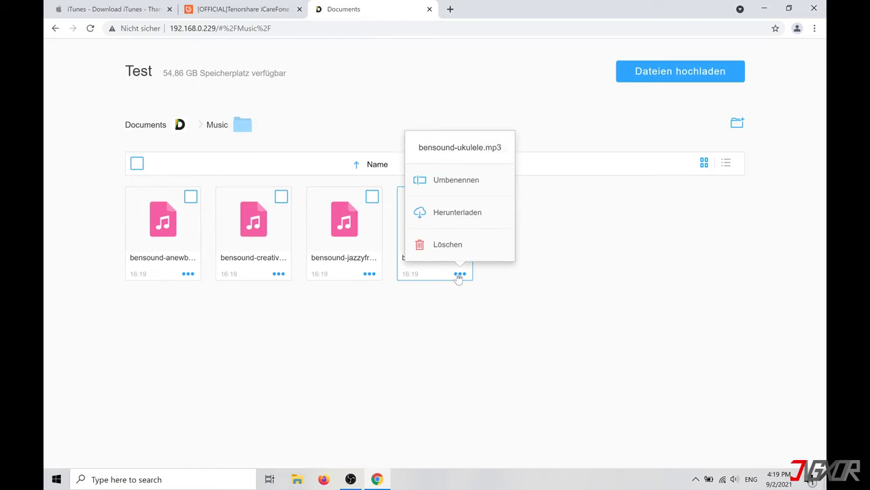
{"action": "left_click", "coordinate": [450, 212]}
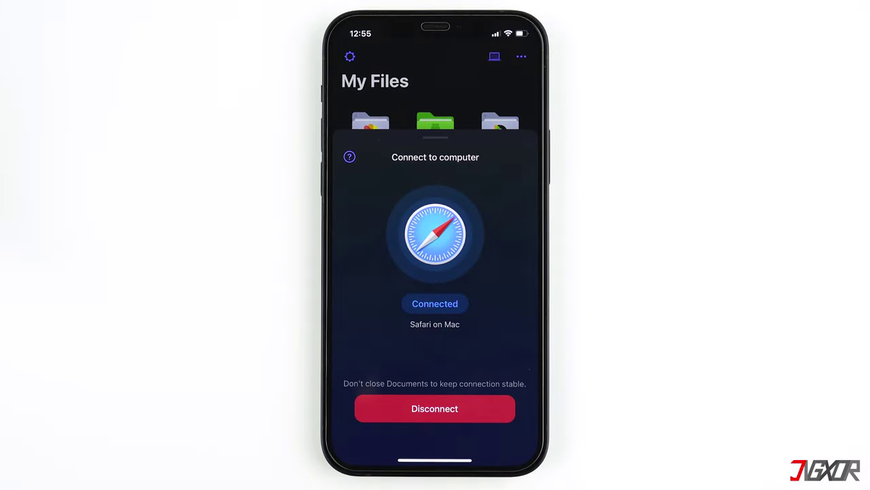
Step: Disconnect Documents from the computer and play the epic-hollywood-trailer track from the iPhone's Music folder
{"action": "left_click", "coordinate": [469, 411]}
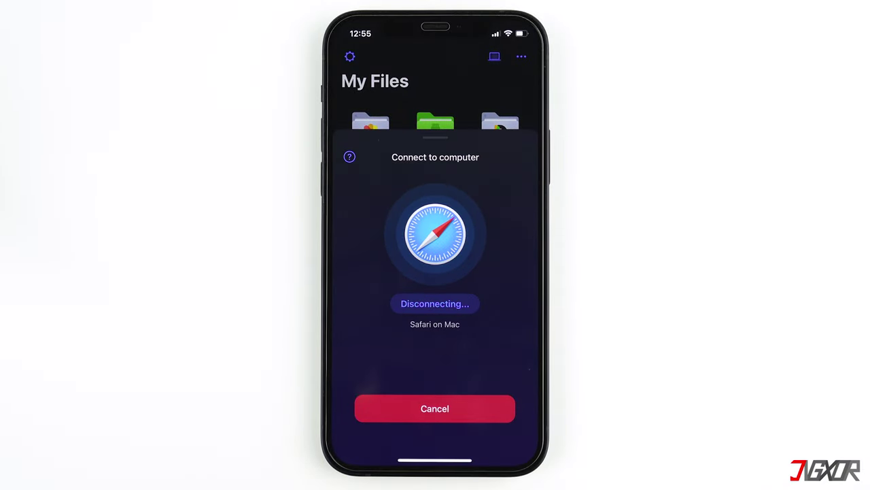
{"action": "left_click", "coordinate": [495, 56]}
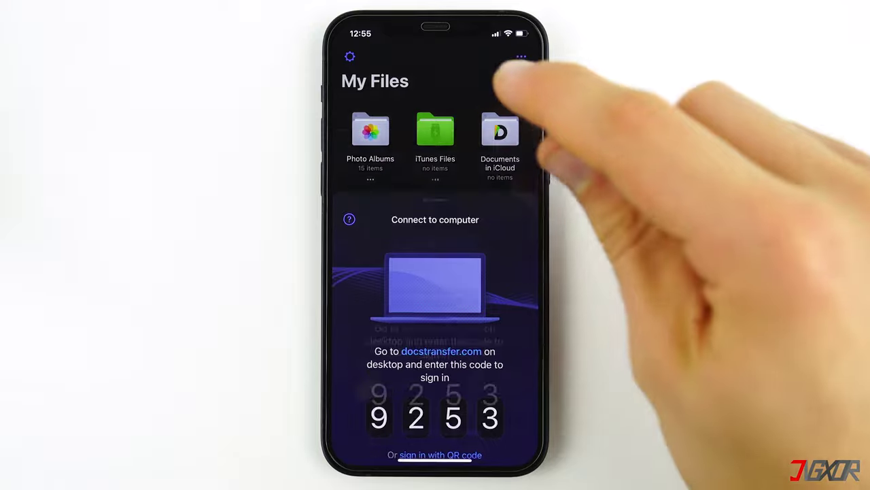
{"action": "left_click", "coordinate": [500, 229]}
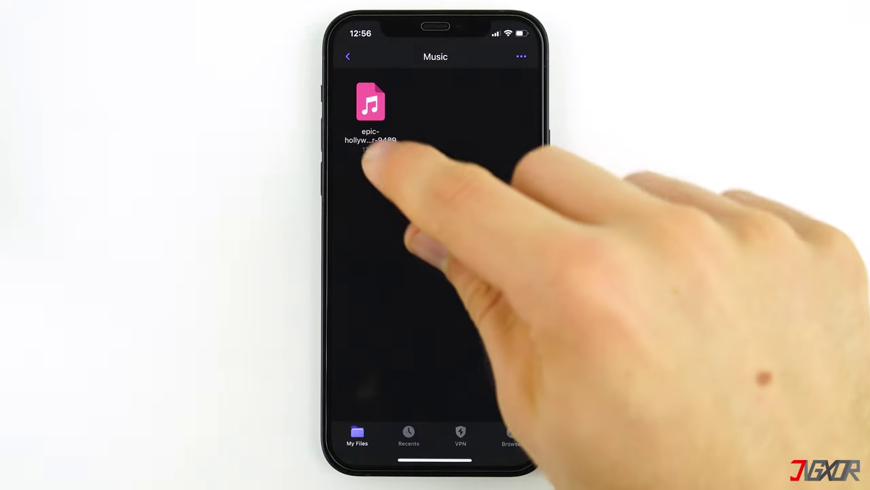
{"action": "left_click", "coordinate": [371, 115]}
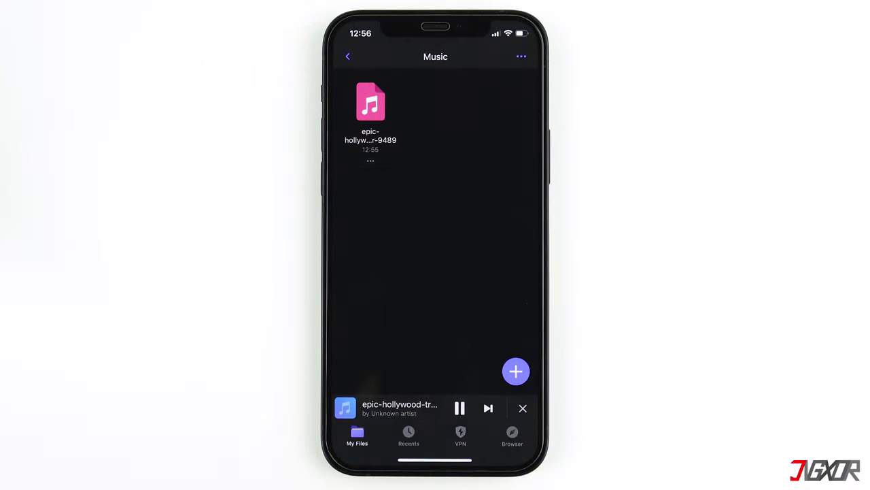
Step: Pause the track from the lock screen, then close the player in Documents and return to the home screen
{"action": "left_click_drag", "start_coordinate": [435, 34], "coordinate": [496, 293]}
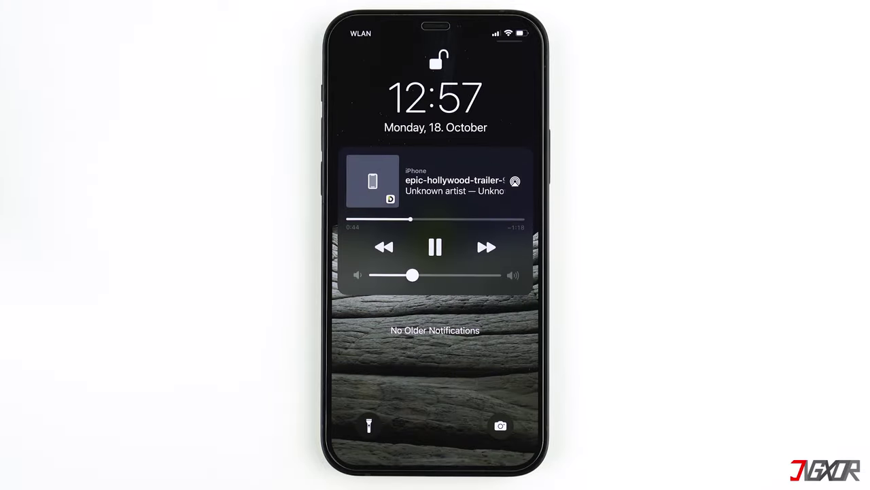
{"action": "left_click", "coordinate": [435, 247]}
{"action": "left_click_drag", "start_coordinate": [448, 468], "coordinate": [564, 370]}
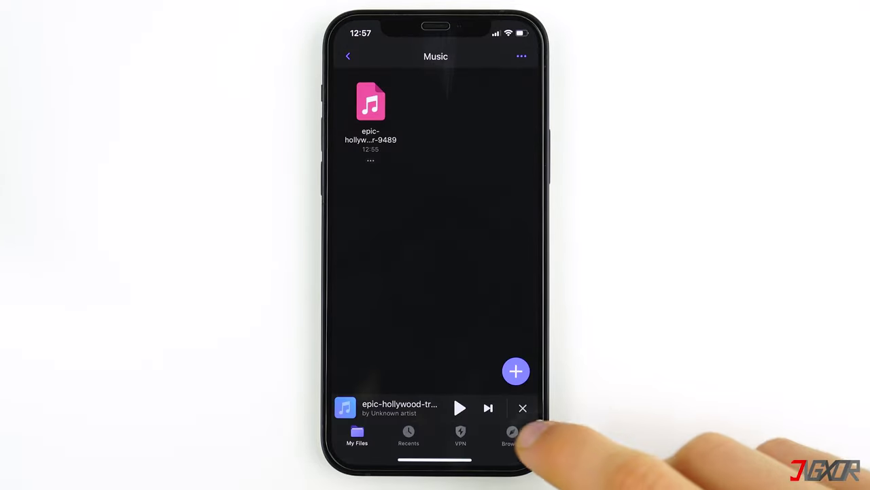
{"action": "left_click", "coordinate": [523, 407]}
{"action": "left_click_drag", "start_coordinate": [435, 460], "coordinate": [438, 326]}
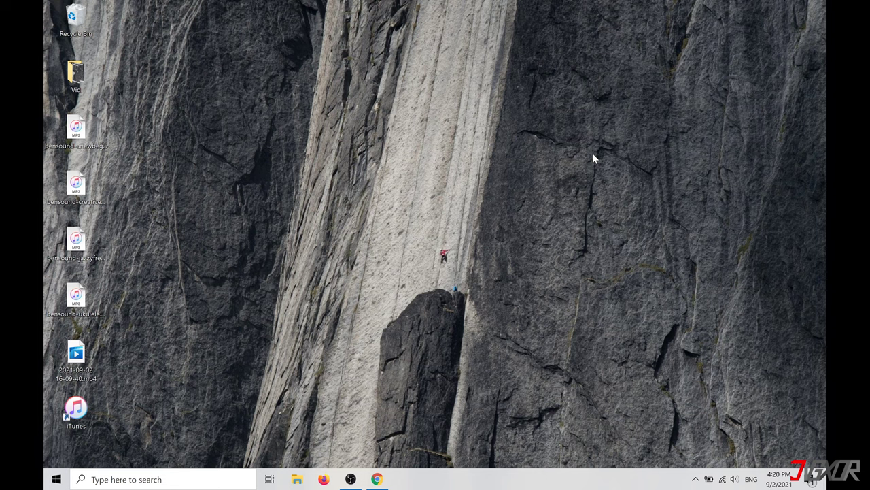
Step: Review the Tenorshare iCareFone product page in Chrome and switch it to the Mac version
{"action": "left_click", "coordinate": [379, 479]}
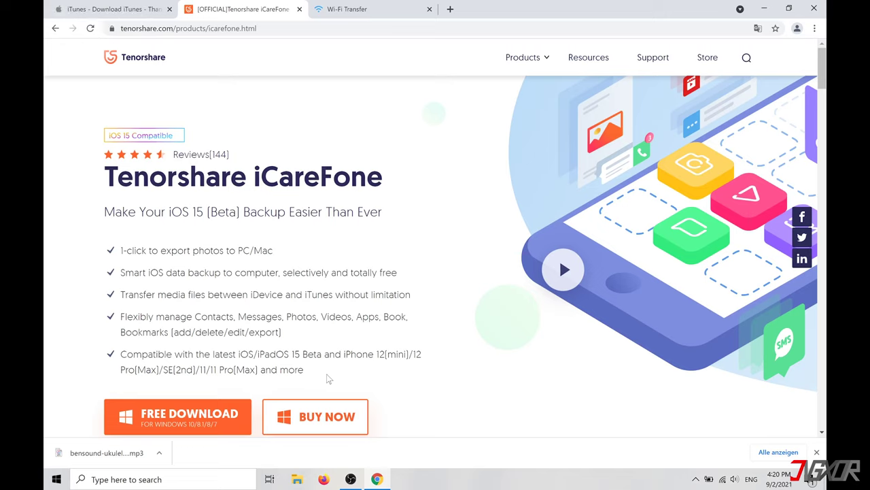
{"action": "left_click_drag", "start_coordinate": [303, 333], "coordinate": [121, 310]}
{"action": "left_click_drag", "start_coordinate": [822, 83], "coordinate": [820, 119]}
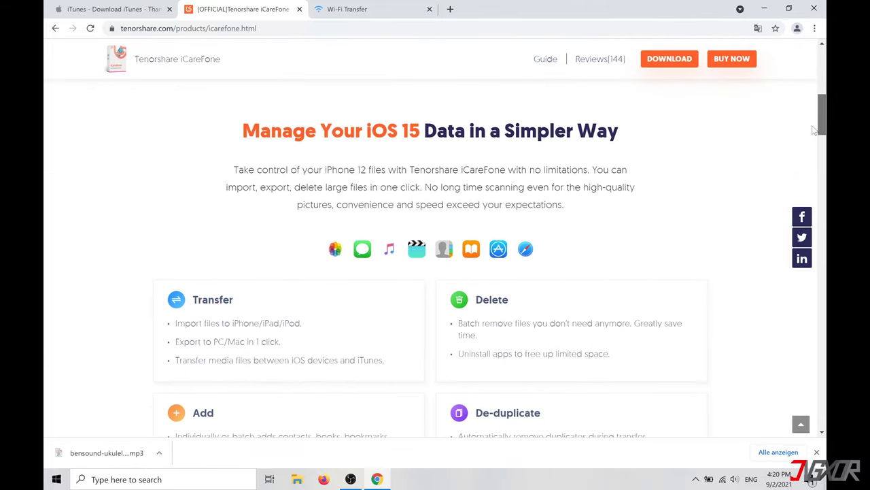
{"action": "scroll", "coordinate": [815, 118], "scroll_direction": "up", "scroll_amount": 5}
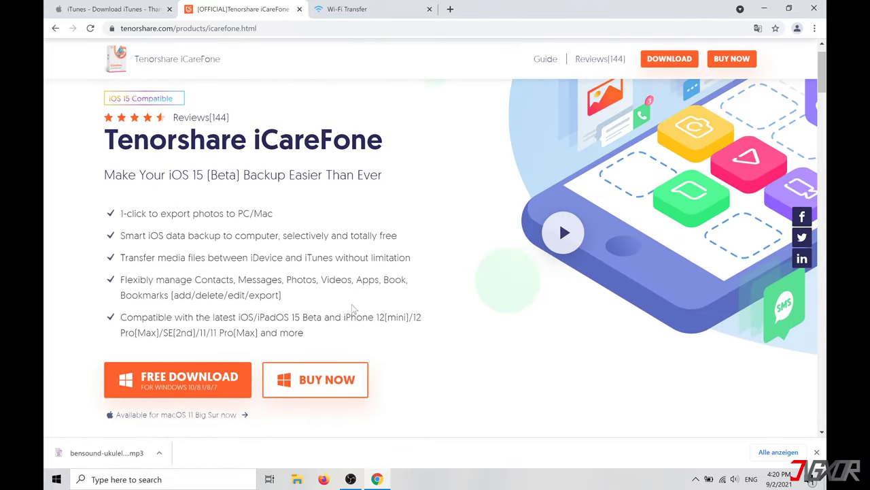
{"action": "left_click", "coordinate": [195, 414]}
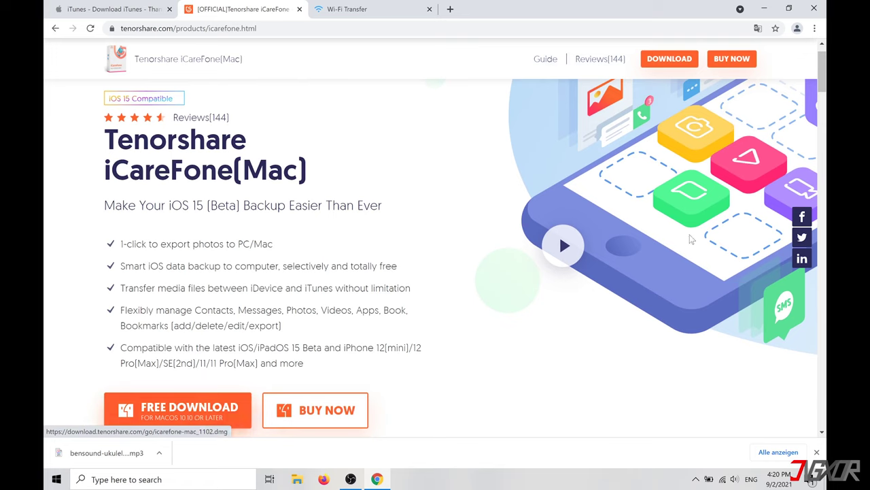
Step: Switch the iCareFone product page to the Windows version and check its license prices before returning to the product page
{"action": "scroll", "coordinate": [544, 238], "scroll_direction": "down", "scroll_amount": 1}
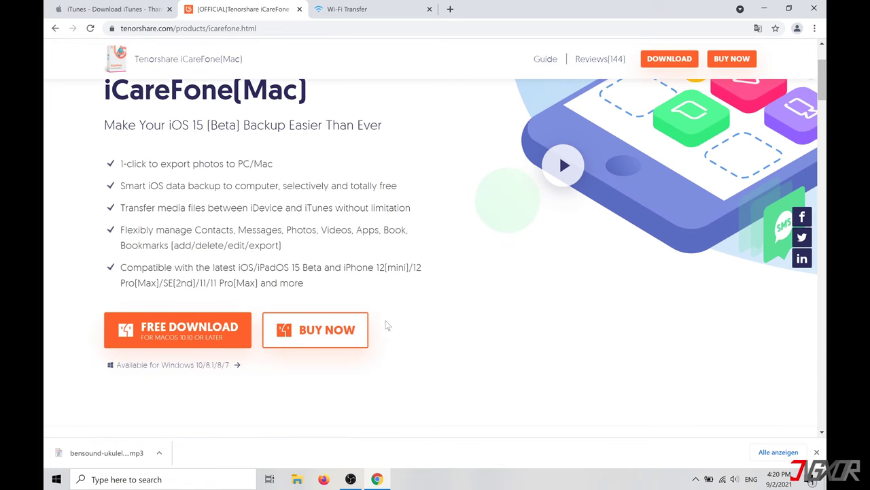
{"action": "left_click", "coordinate": [229, 365]}
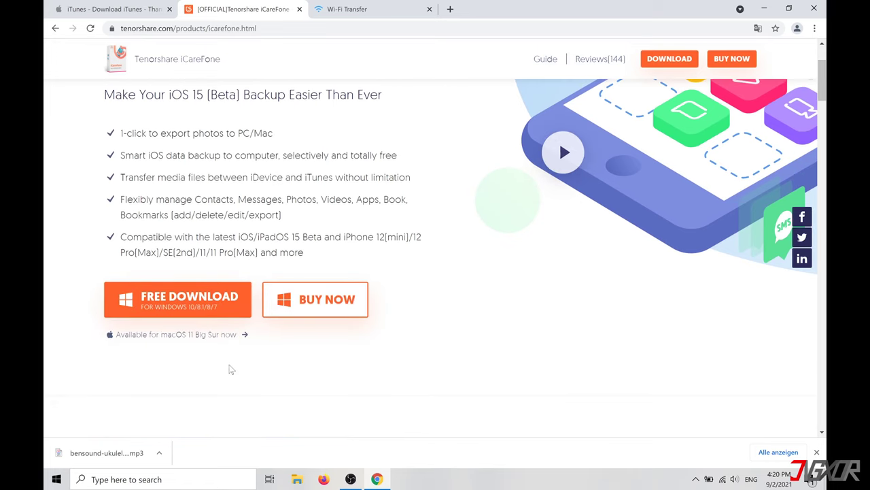
{"action": "left_click", "coordinate": [292, 311]}
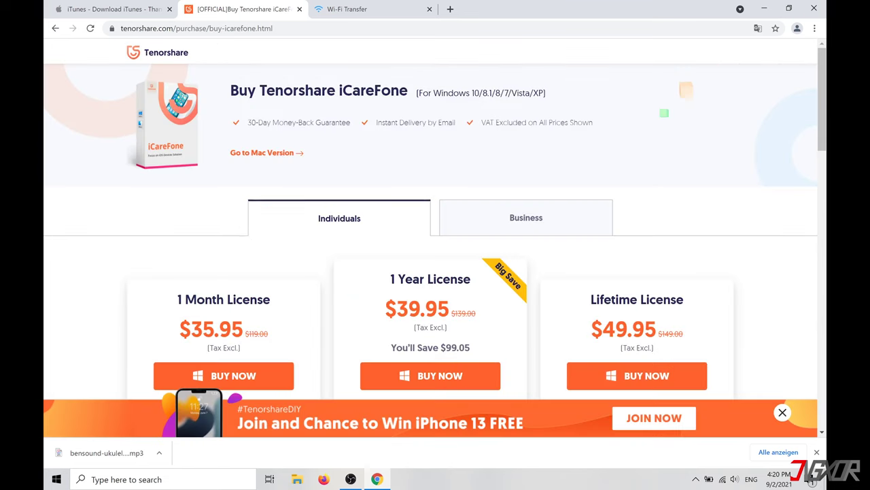
{"action": "left_click", "coordinate": [56, 29]}
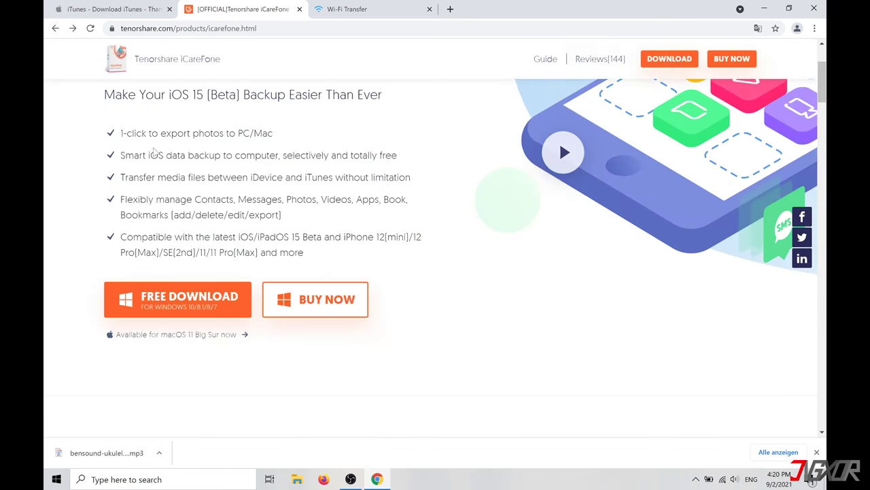
Step: Download, install and start the free Windows version of iCareFone, closing the Apple iPhone folder window
{"action": "left_click", "coordinate": [182, 288]}
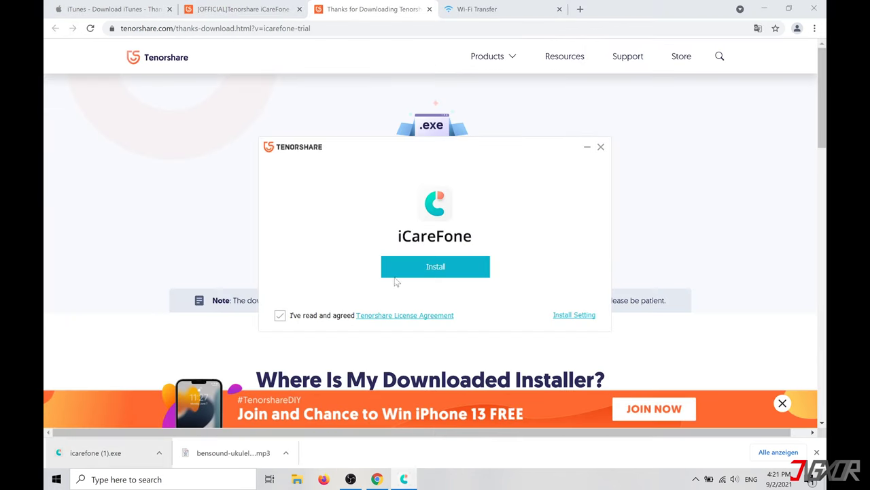
{"action": "left_click", "coordinate": [398, 272]}
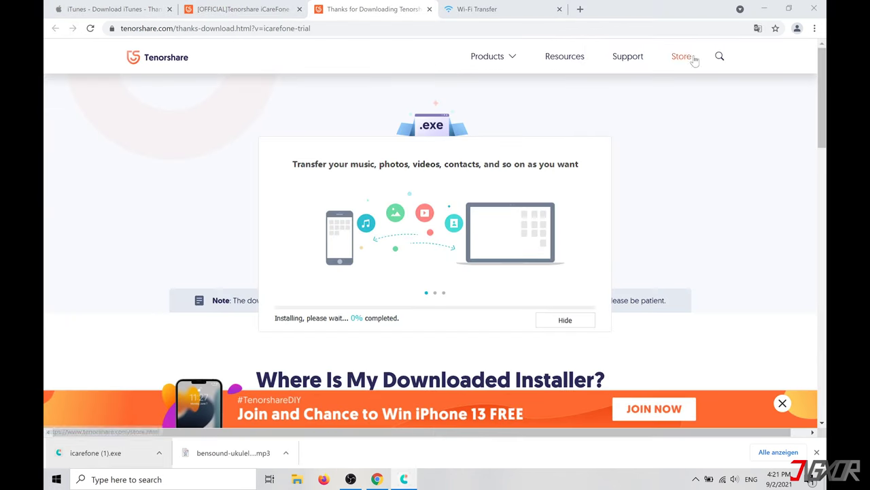
{"action": "left_click", "coordinate": [764, 8]}
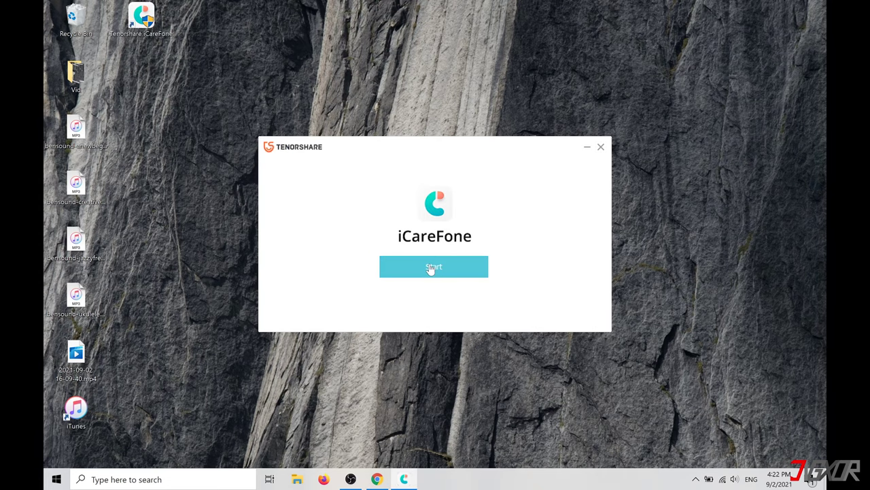
{"action": "left_click", "coordinate": [430, 268]}
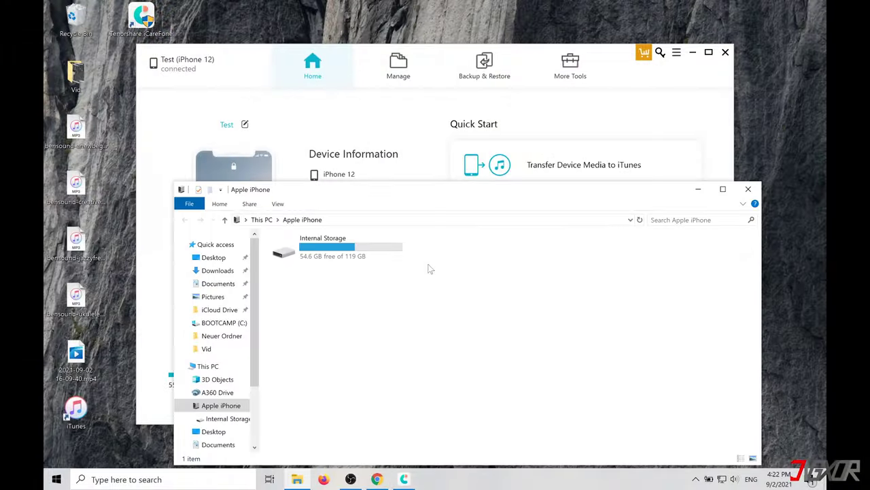
{"action": "left_click", "coordinate": [747, 189]}
Step: Create a playlist named "Good Music" in the iPhone's music library in iCareFone
{"action": "left_click", "coordinate": [401, 82]}
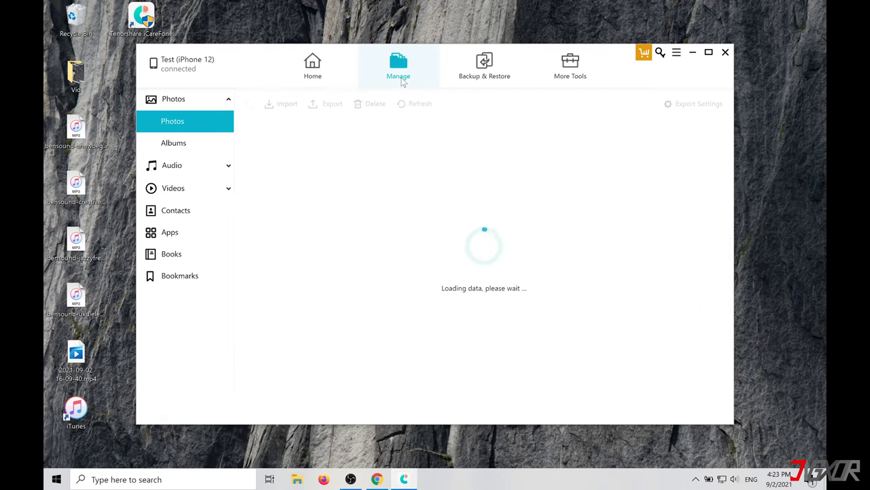
{"action": "left_click", "coordinate": [186, 169]}
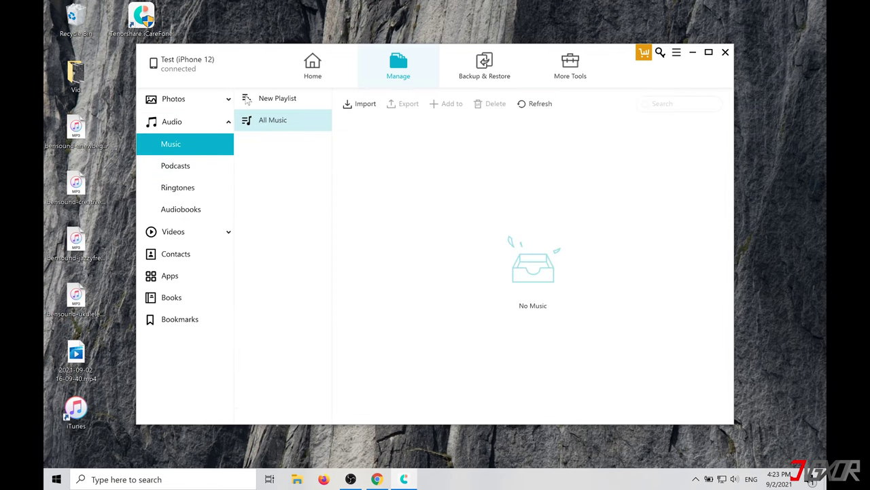
{"action": "left_click", "coordinate": [277, 102]}
{"action": "type", "text": "Good Mus"}
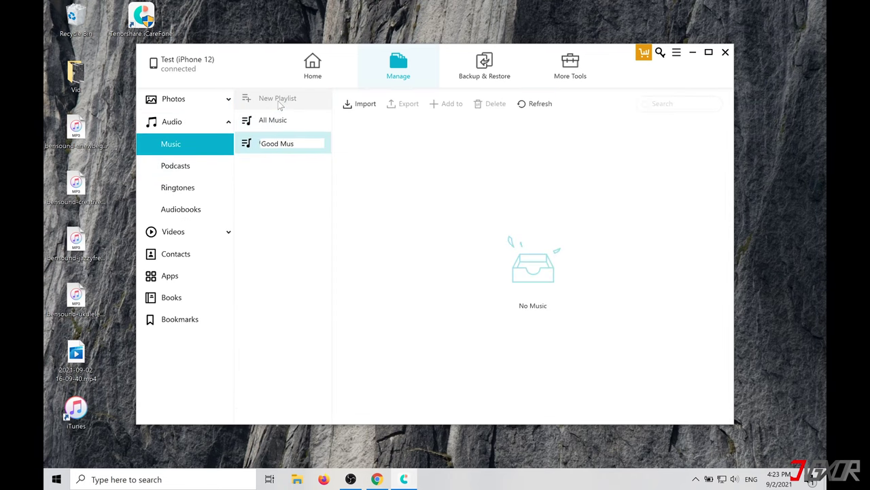
{"action": "type", "text": "ic"}
{"action": "key", "text": "Return"}
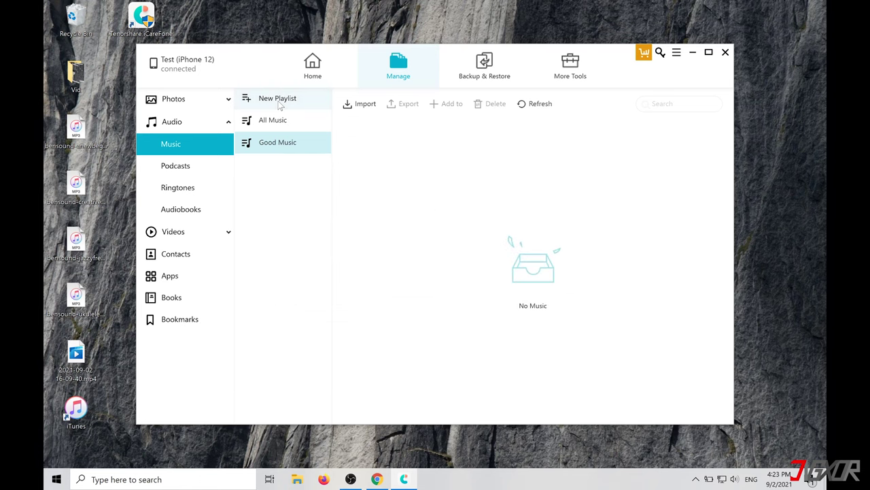
Step: Import the four bensound MP3 files from the Desktop into the Good Music playlist using the free trial
{"action": "left_click", "coordinate": [360, 106]}
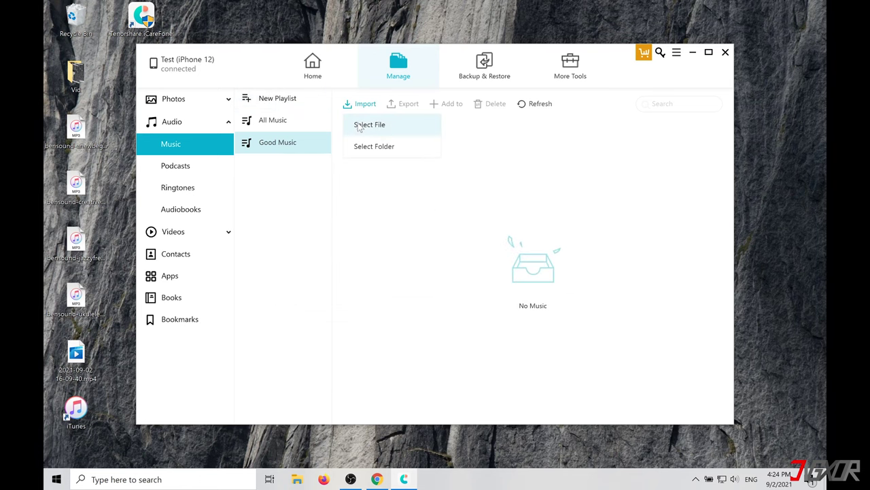
{"action": "left_click", "coordinate": [360, 127]}
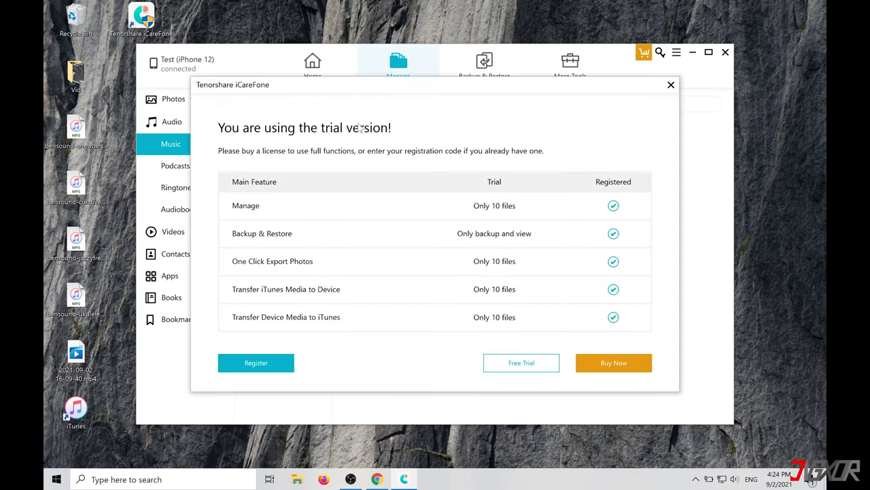
{"action": "left_click", "coordinate": [498, 362]}
{"action": "left_click_drag", "start_coordinate": [314, 183], "coordinate": [278, 136]}
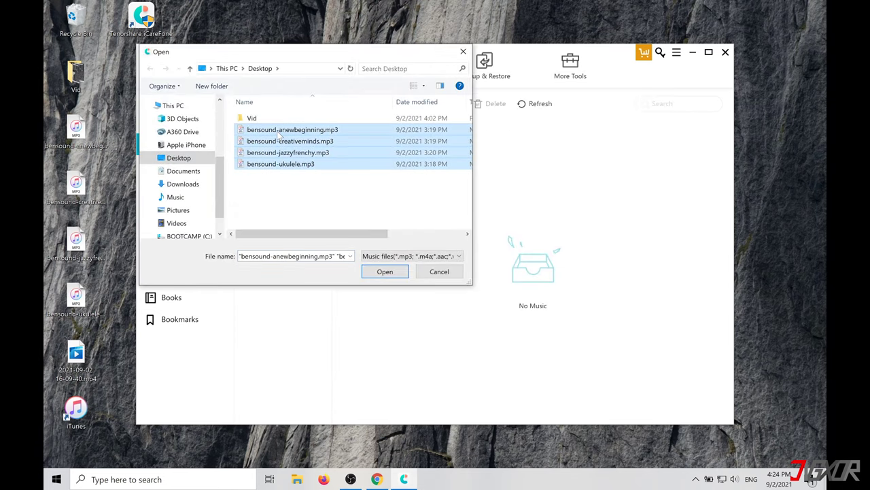
{"action": "left_click", "coordinate": [385, 271]}
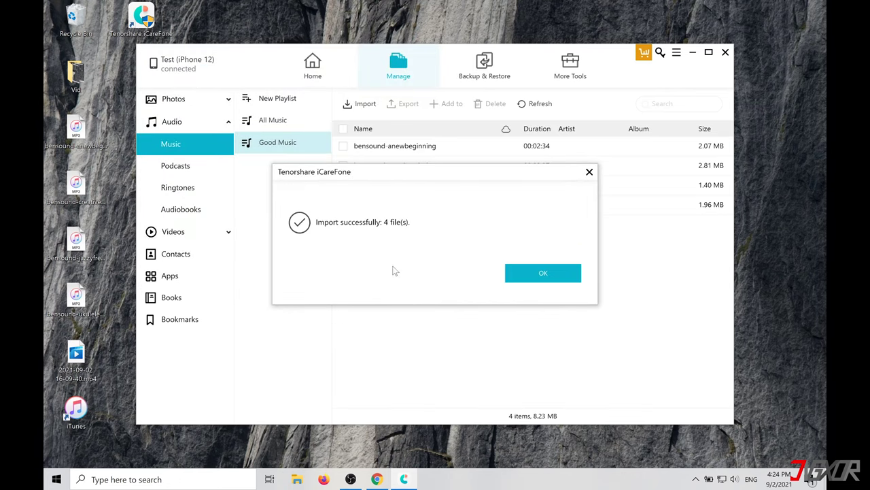
{"action": "left_click", "coordinate": [538, 279]}
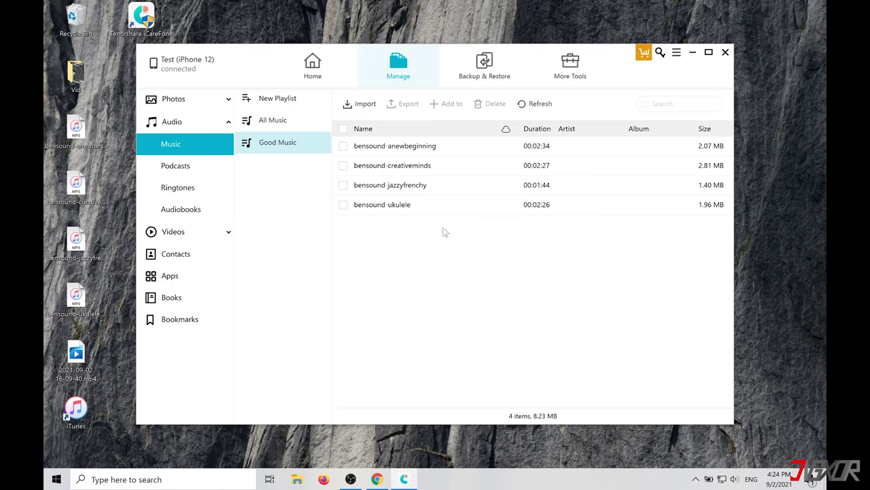
Step: Export the bensound-ukulele track from the Good Music playlist to the computer's Music folder using the free trial
{"action": "left_click", "coordinate": [383, 207]}
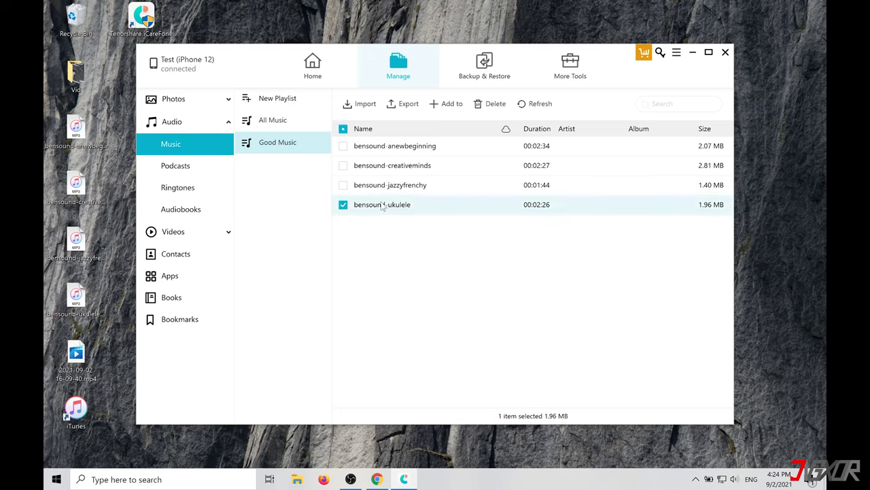
{"action": "left_click", "coordinate": [408, 106]}
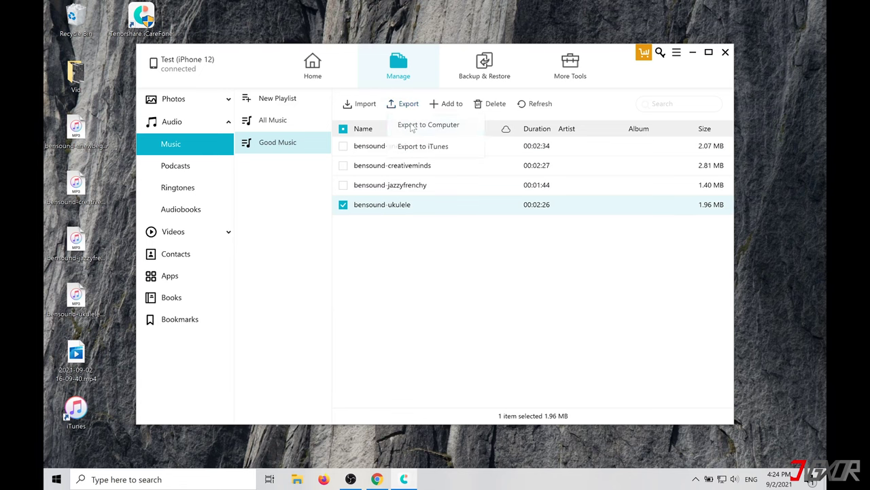
{"action": "left_click", "coordinate": [412, 126]}
{"action": "left_click", "coordinate": [503, 361]}
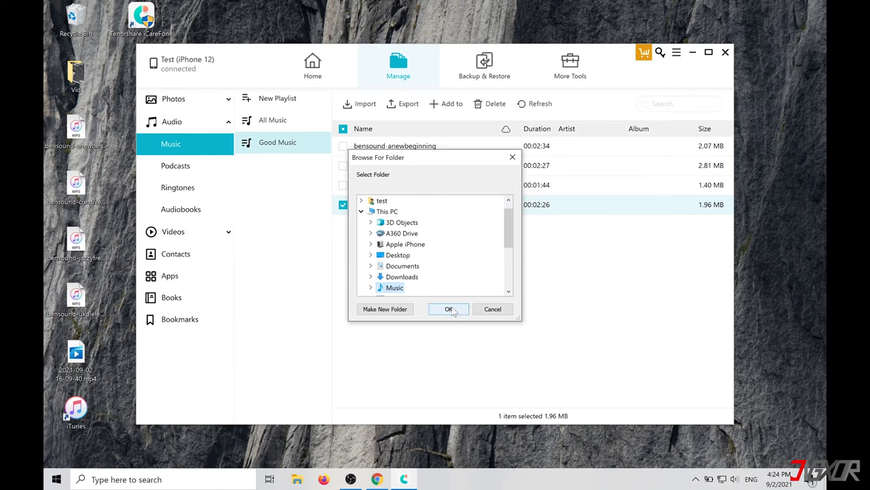
{"action": "left_click", "coordinate": [450, 310]}
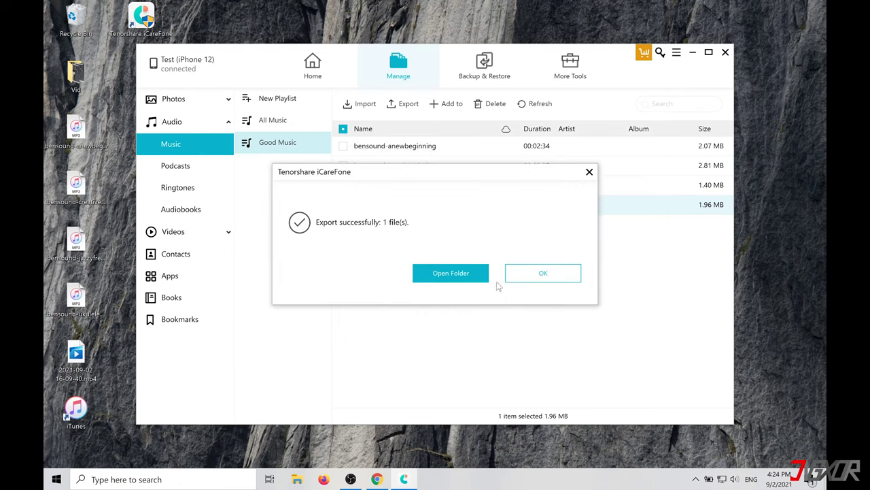
{"action": "left_click", "coordinate": [511, 275]}
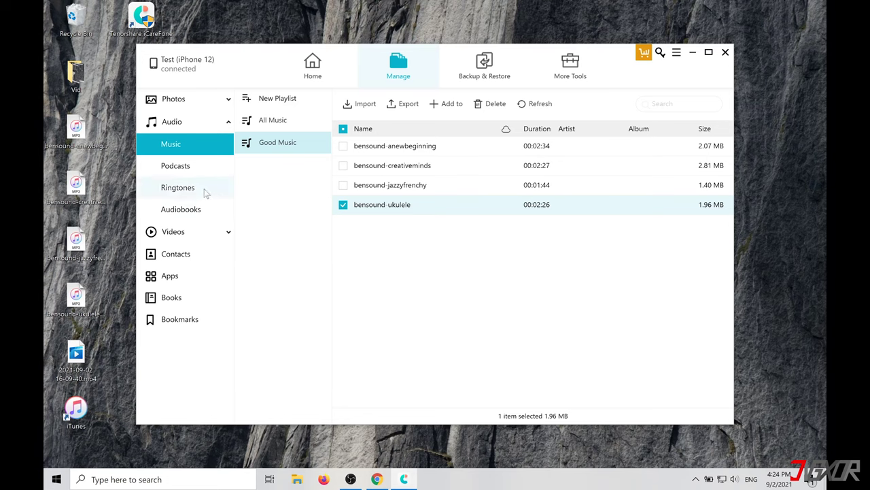